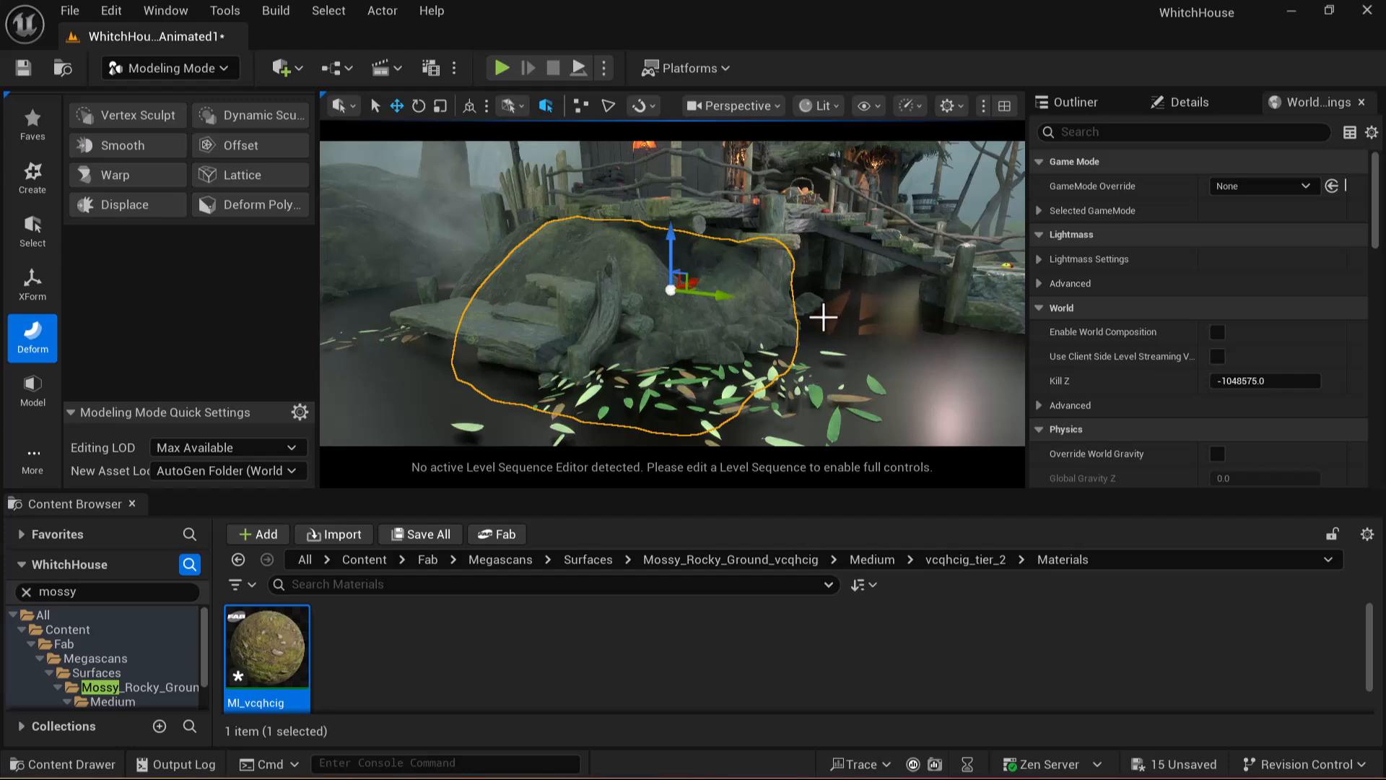
Step: Switch to the Fab window to review the Mossy Rocky Ground asset page, and return to the level editor
{"action": "left_click_drag", "start_coordinate": [888, 348], "coordinate": [823, 404], "text": "alt"}
{"action": "key", "text": "super"}
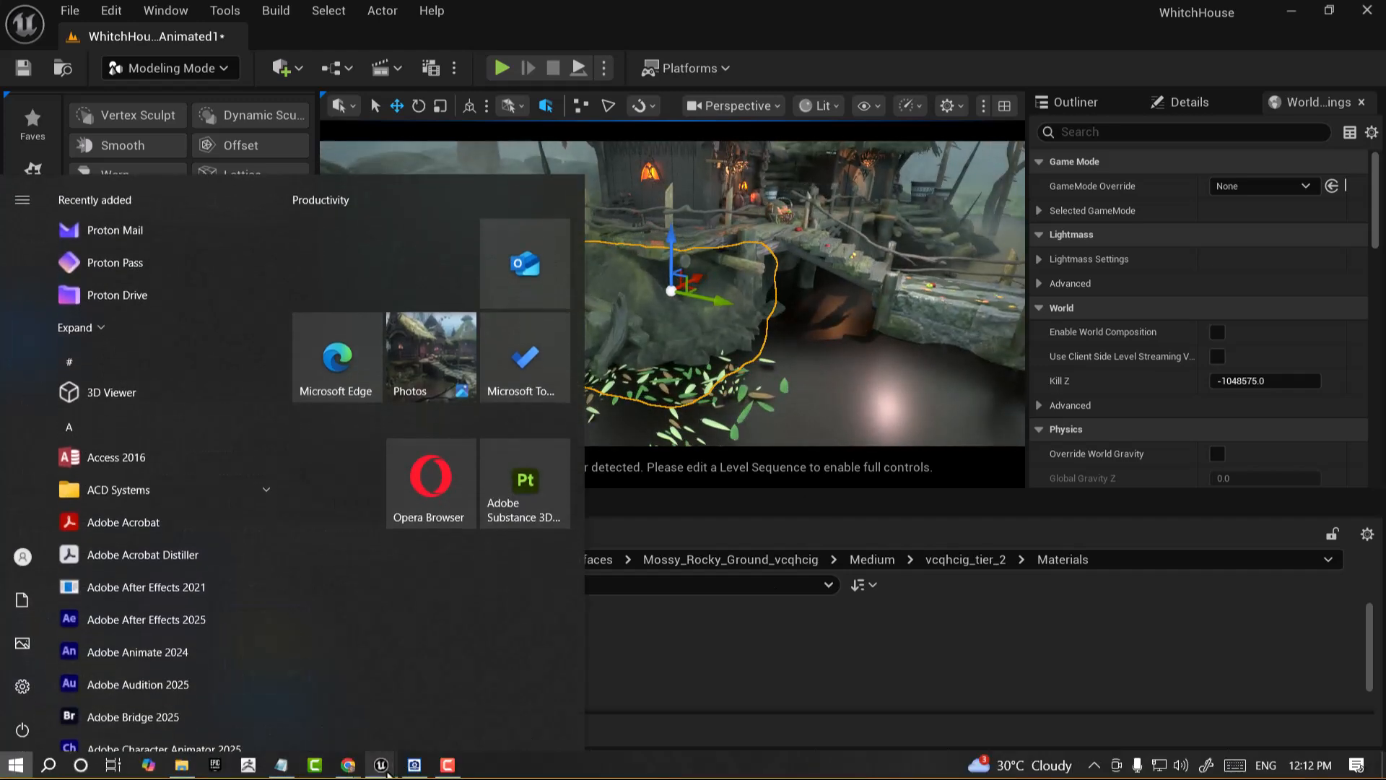
{"action": "mouse_move", "coordinate": [385, 767]}
{"action": "mouse_move", "coordinate": [553, 708]}
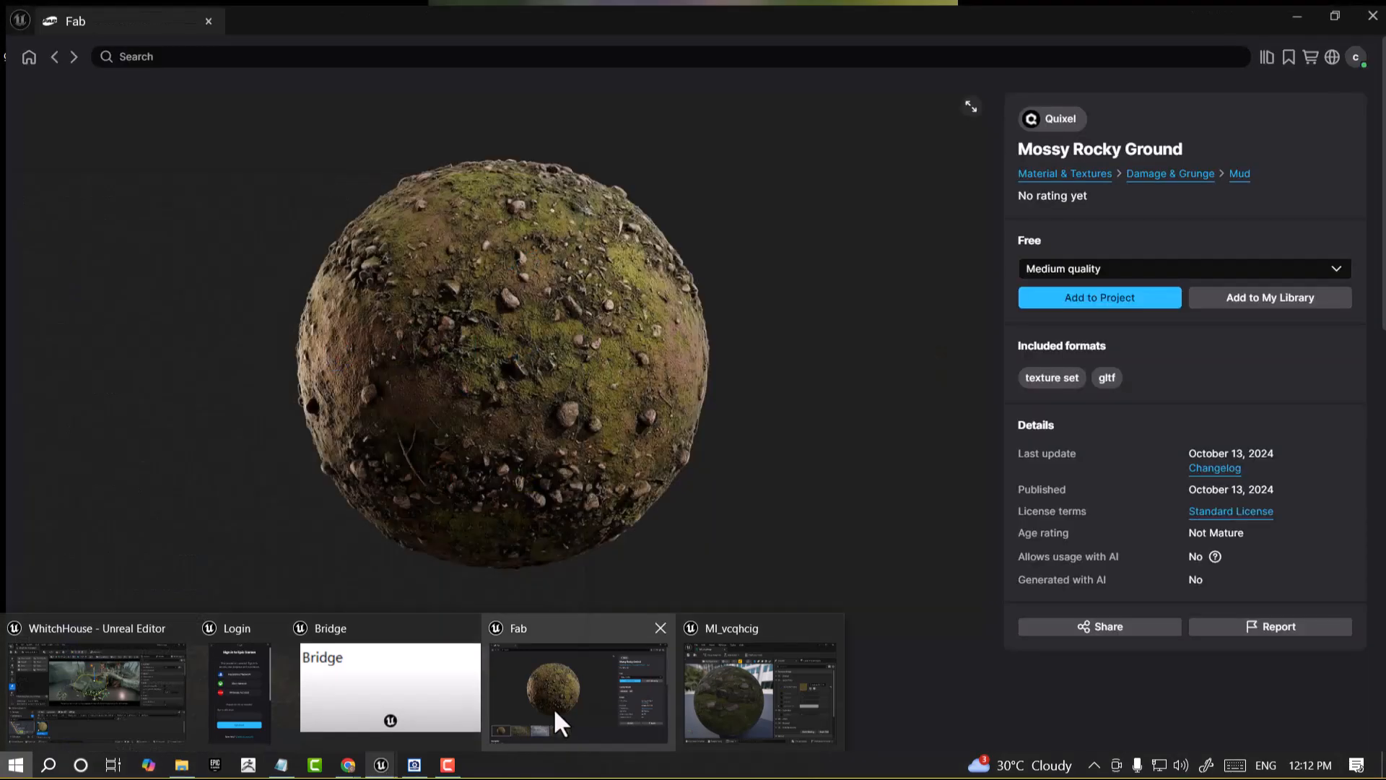
{"action": "left_click", "coordinate": [553, 708]}
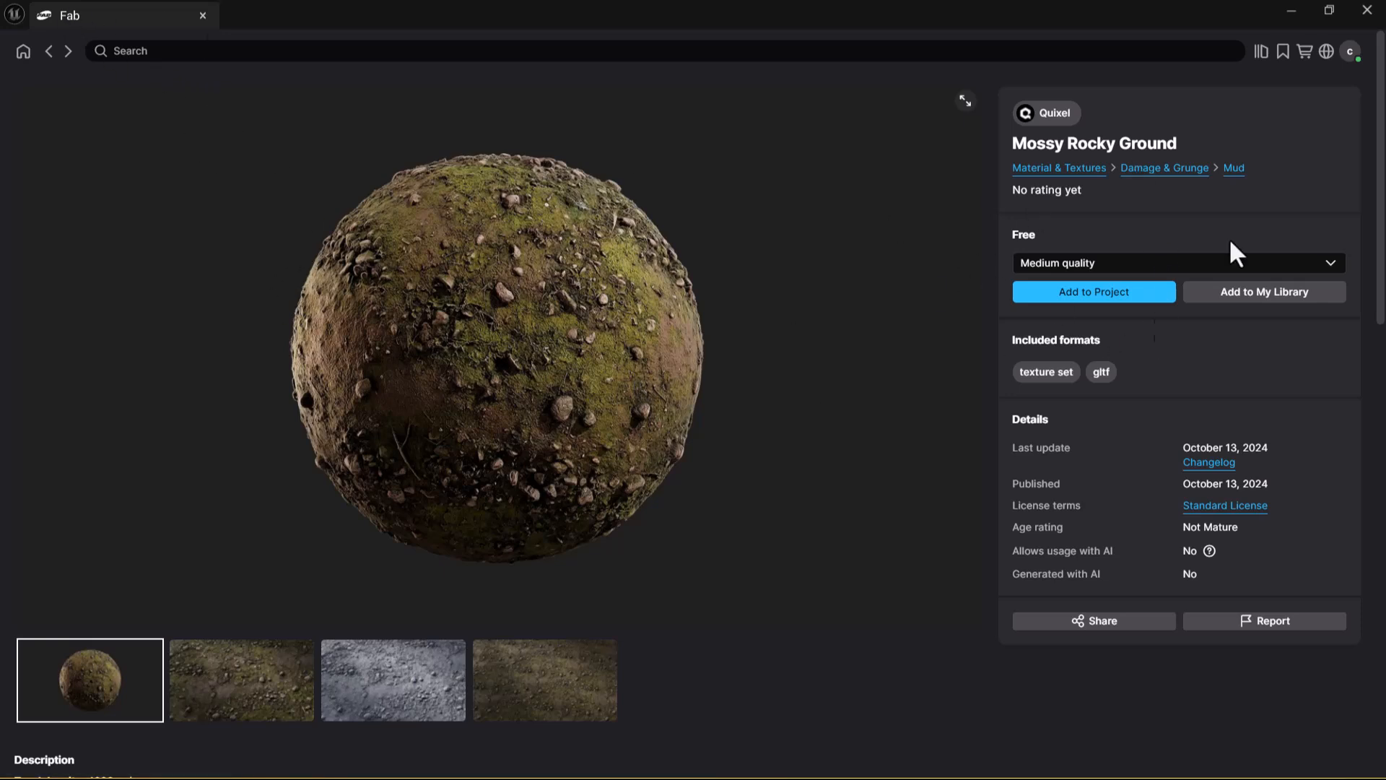
{"action": "left_click", "coordinate": [1283, 12]}
Step: Apply the MI_vcqhcig material from the Mossy_Rocky_Ground_vcqhcig Materials folder to the selected mound below the wooden bridge
{"action": "mouse_move", "coordinate": [274, 639]}
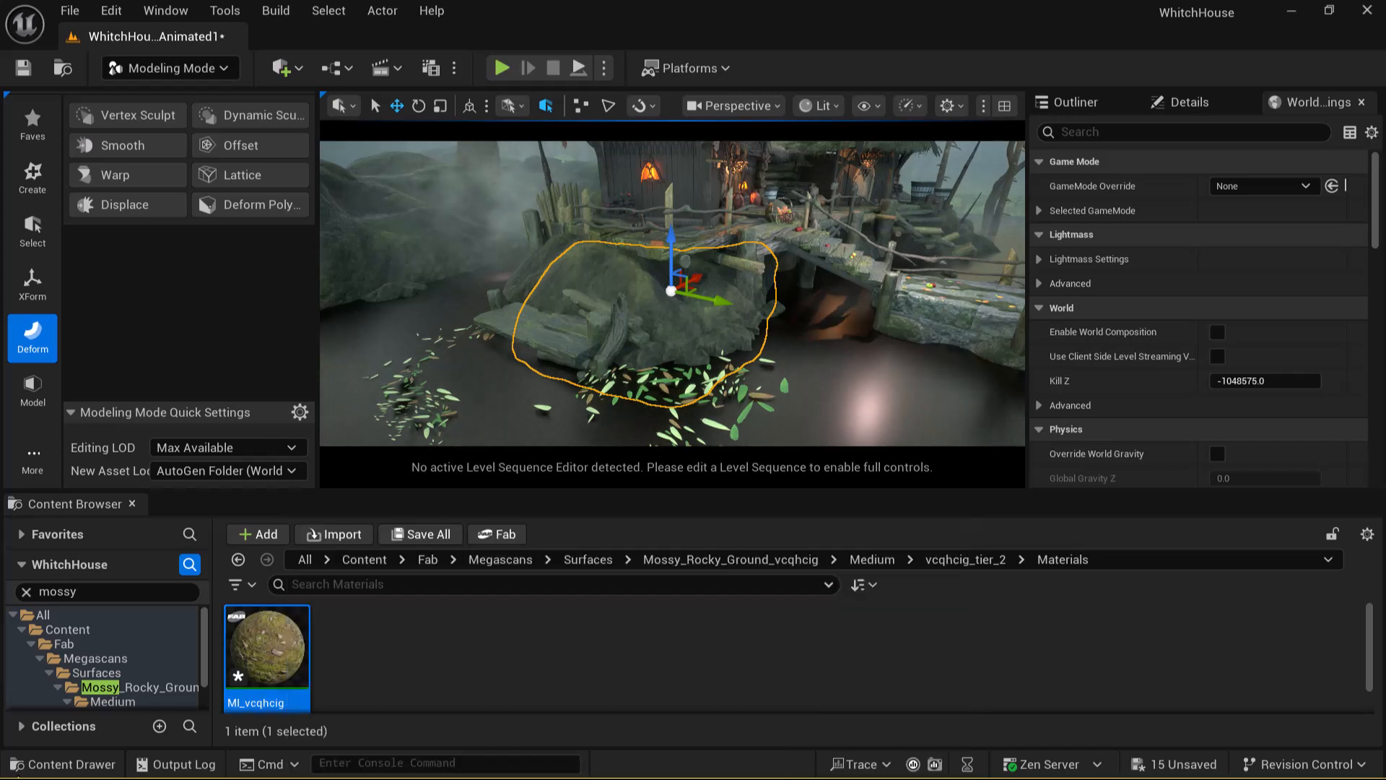
{"action": "left_click", "coordinate": [177, 687]}
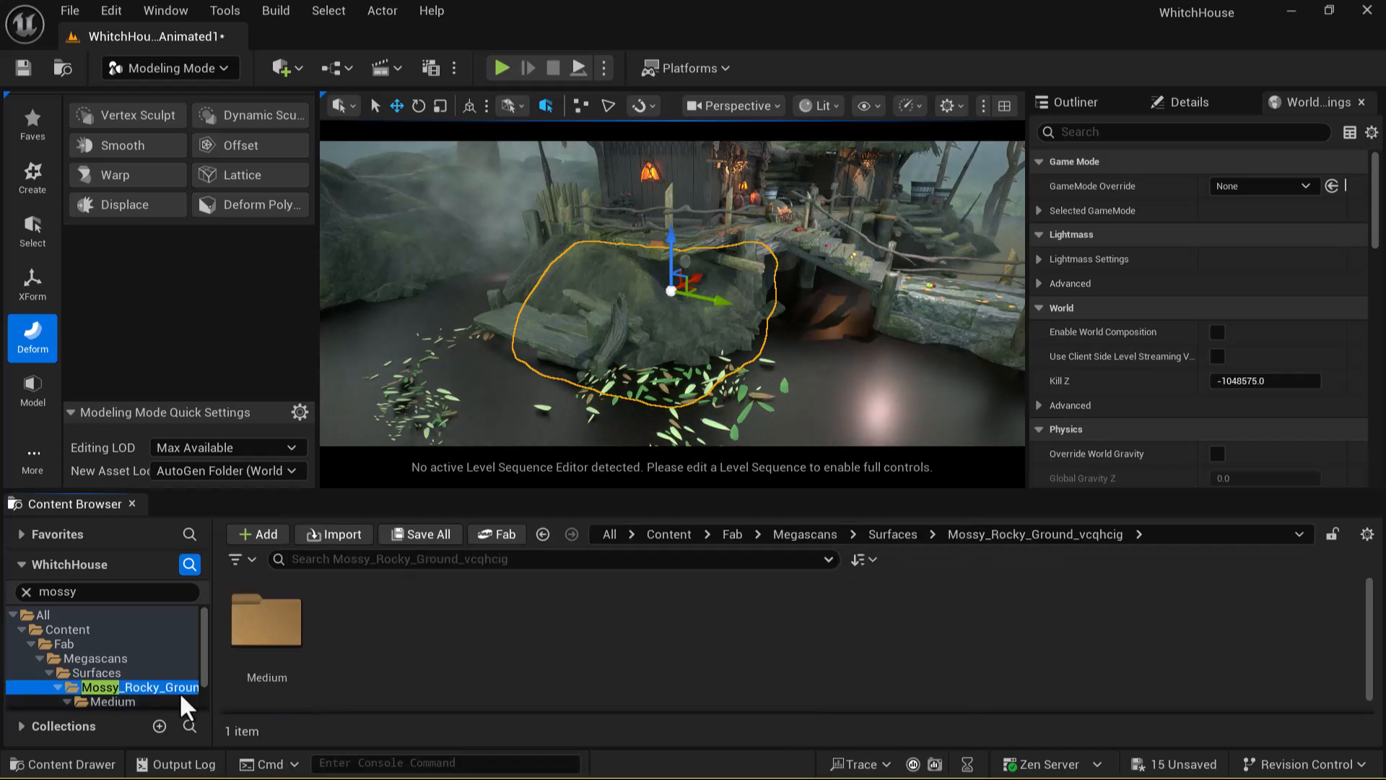
{"action": "left_click", "coordinate": [116, 699]}
{"action": "left_click", "coordinate": [137, 673]}
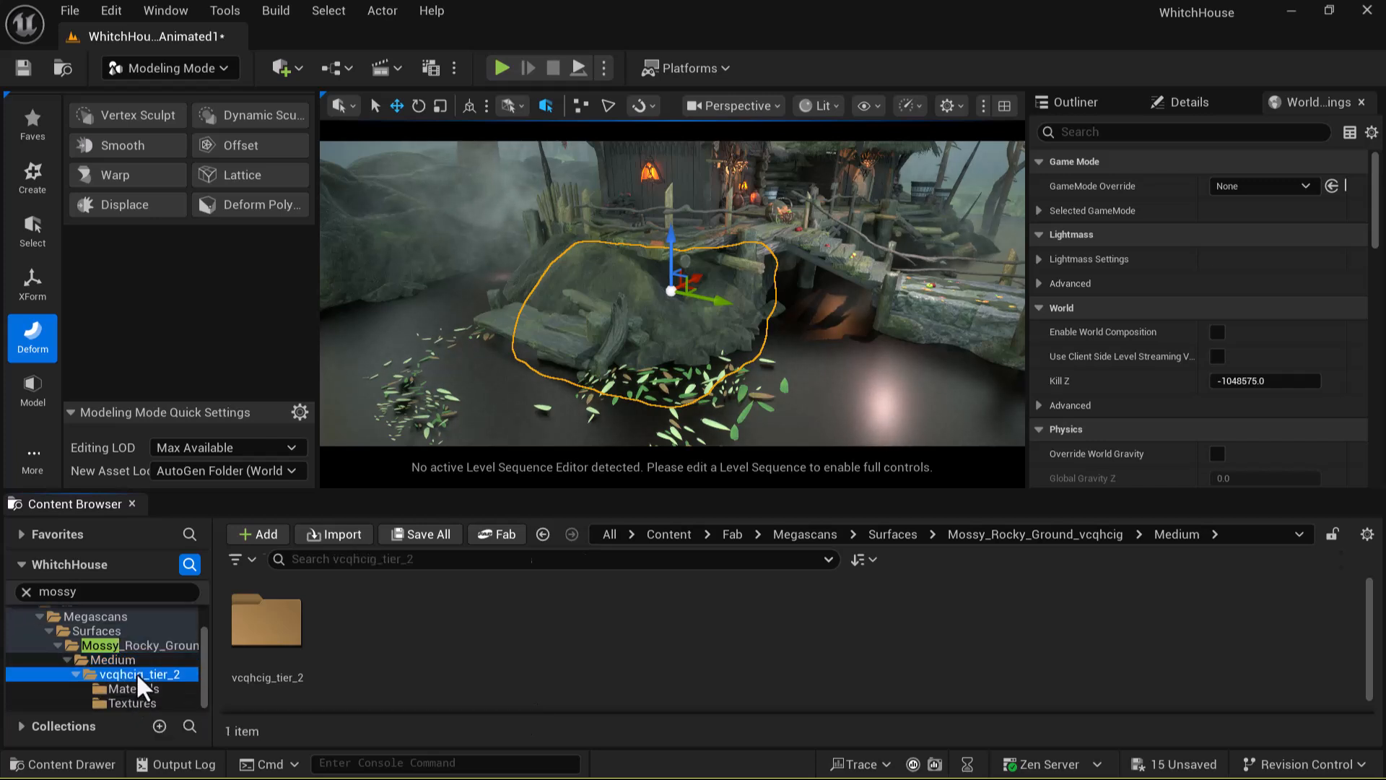
{"action": "left_click", "coordinate": [141, 688]}
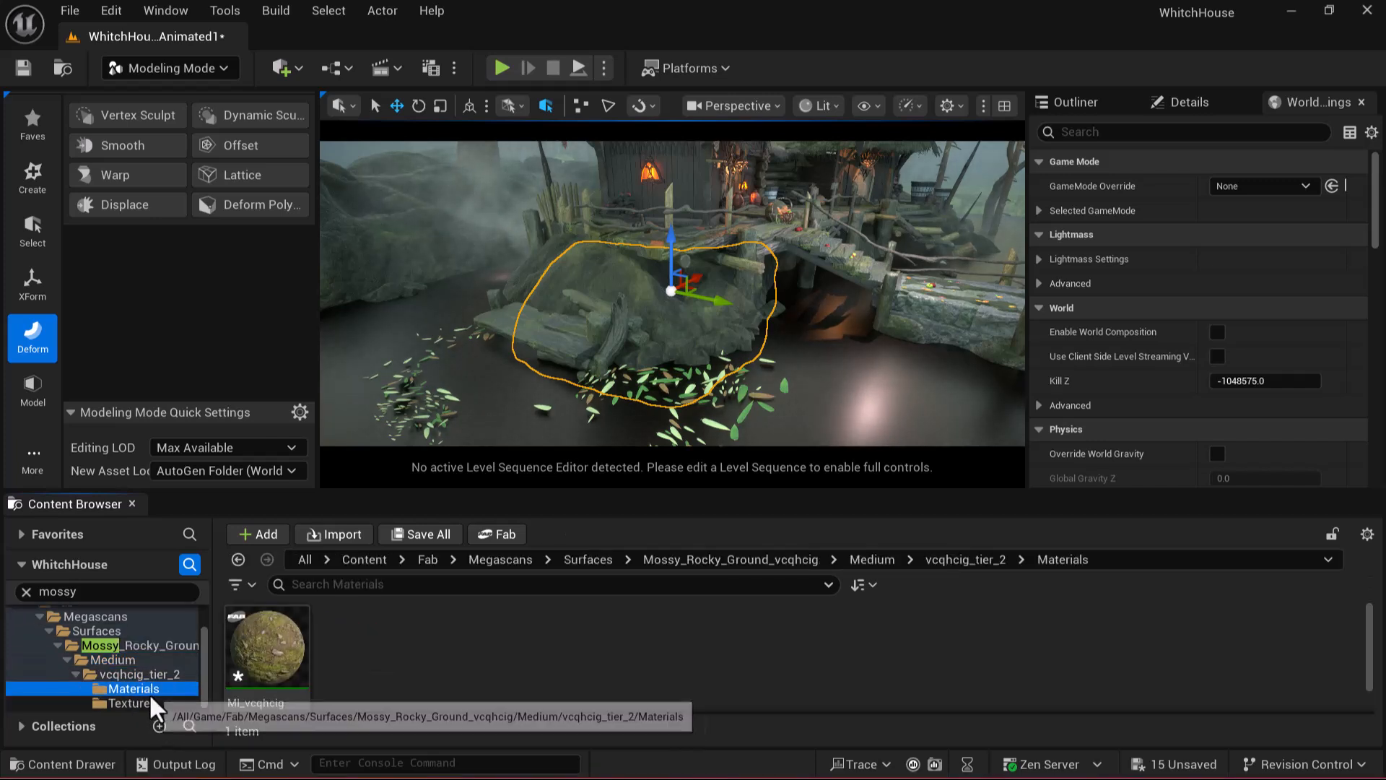
{"action": "left_click", "coordinate": [144, 700]}
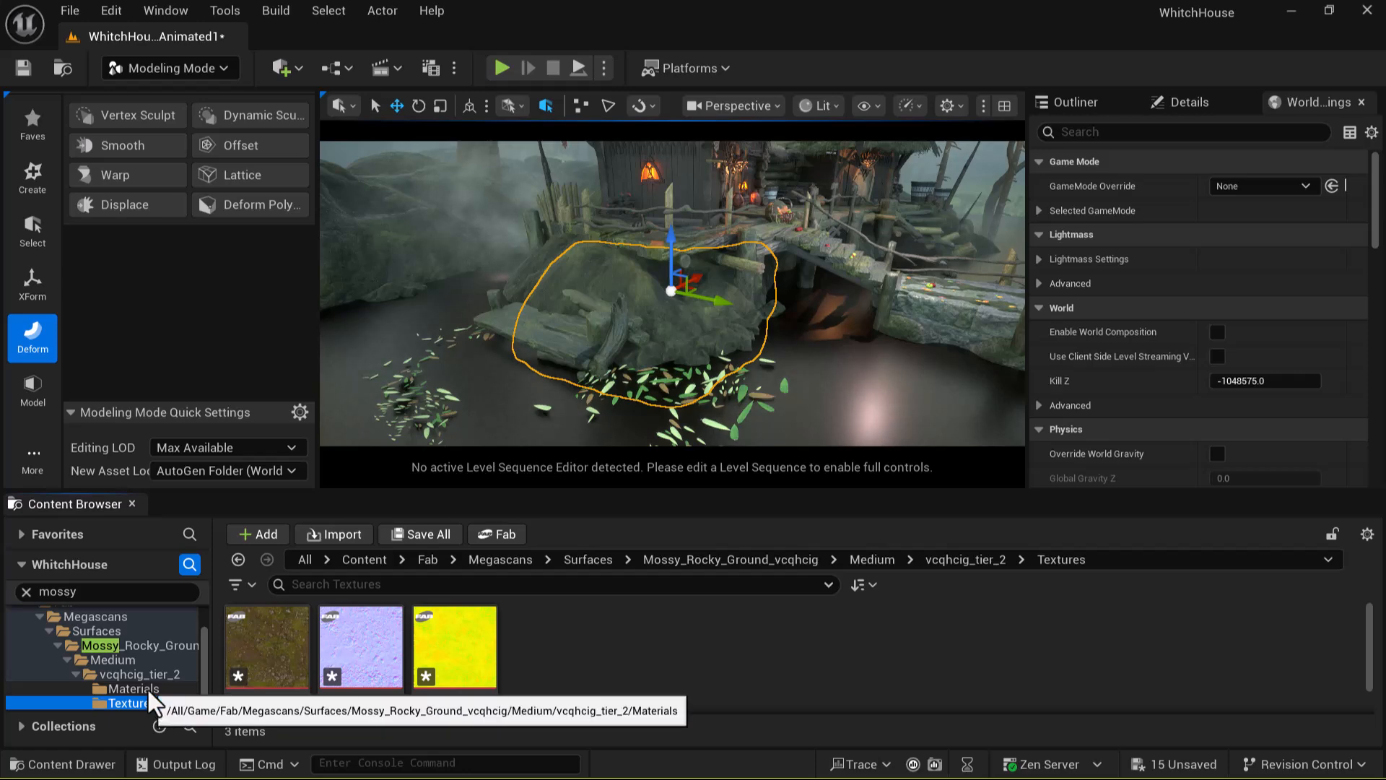
{"action": "left_click", "coordinate": [131, 689]}
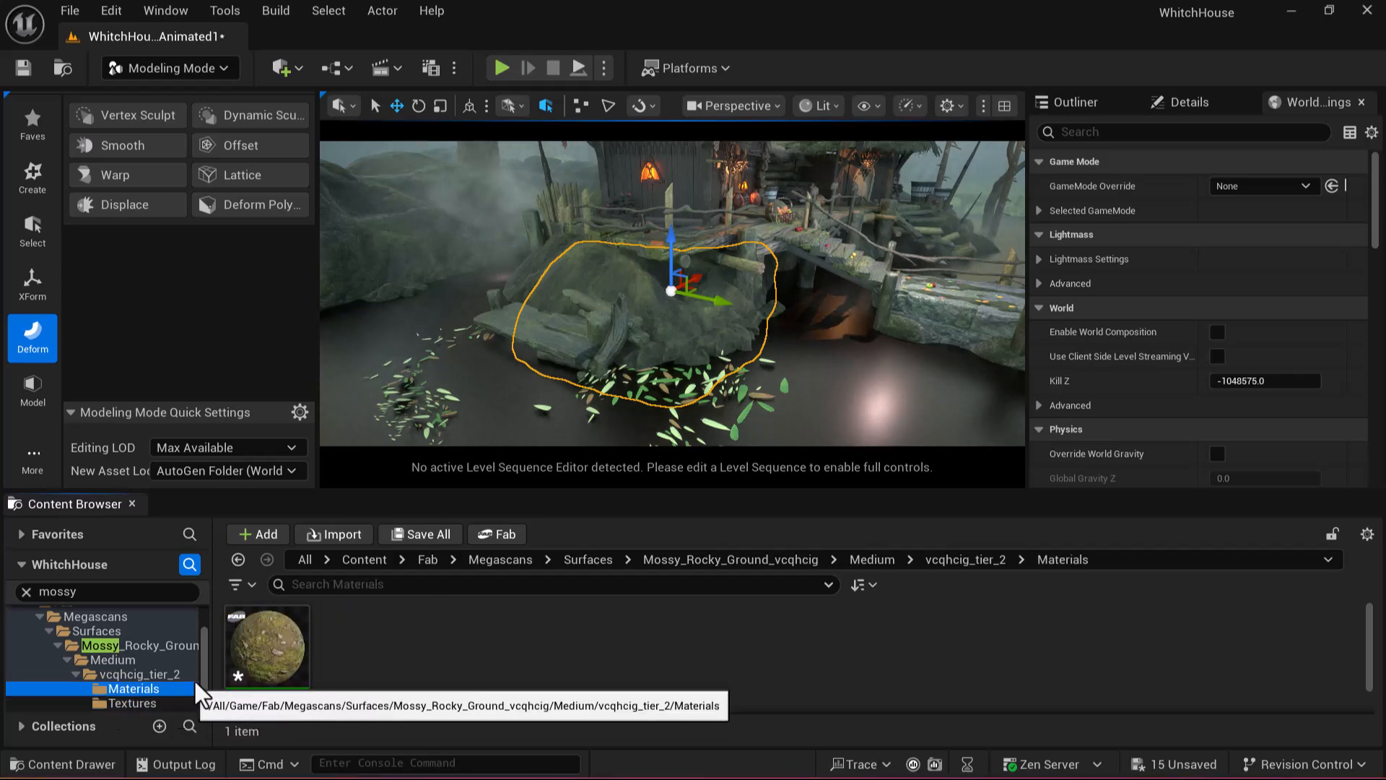
{"action": "left_click_drag", "start_coordinate": [268, 650], "coordinate": [662, 310]}
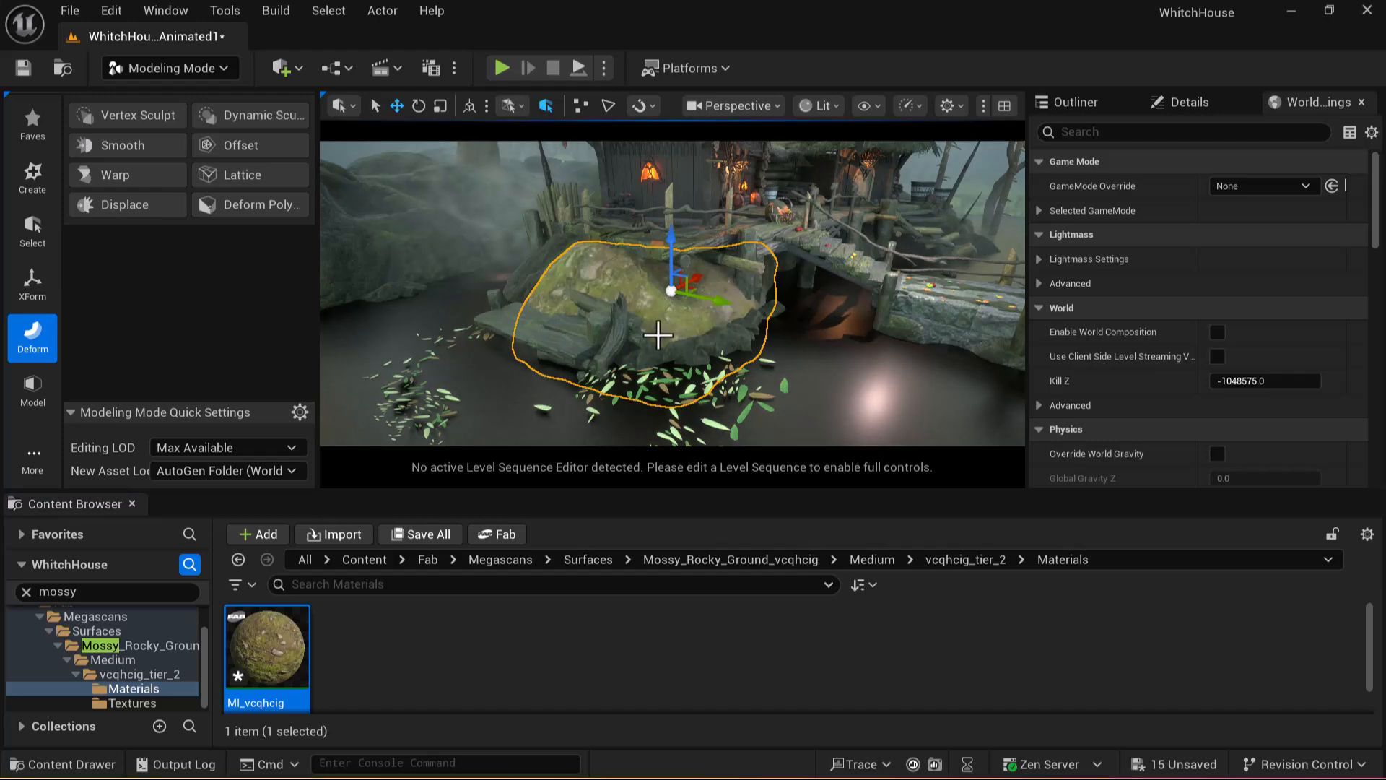
Step: Shrink the Content Browser to enlarge the viewport and bring the mossy mound into close view
{"action": "scroll", "coordinate": [658, 334], "scroll_direction": "up", "scroll_amount": 6}
{"action": "mouse_move", "coordinate": [658, 334]}
{"action": "left_mouse_down", "text": "alt"}
{"action": "mouse_move", "coordinate": [737, 334]}
{"action": "mouse_move", "coordinate": [658, 334]}
{"action": "left_mouse_up", "text": "alt"}
{"action": "left_click_drag", "start_coordinate": [515, 490], "coordinate": [519, 624]}
{"action": "scroll", "coordinate": [690, 489], "scroll_direction": "up", "scroll_amount": 3}
{"action": "left_click_drag", "start_coordinate": [835, 406], "coordinate": [563, 406], "text": "alt"}
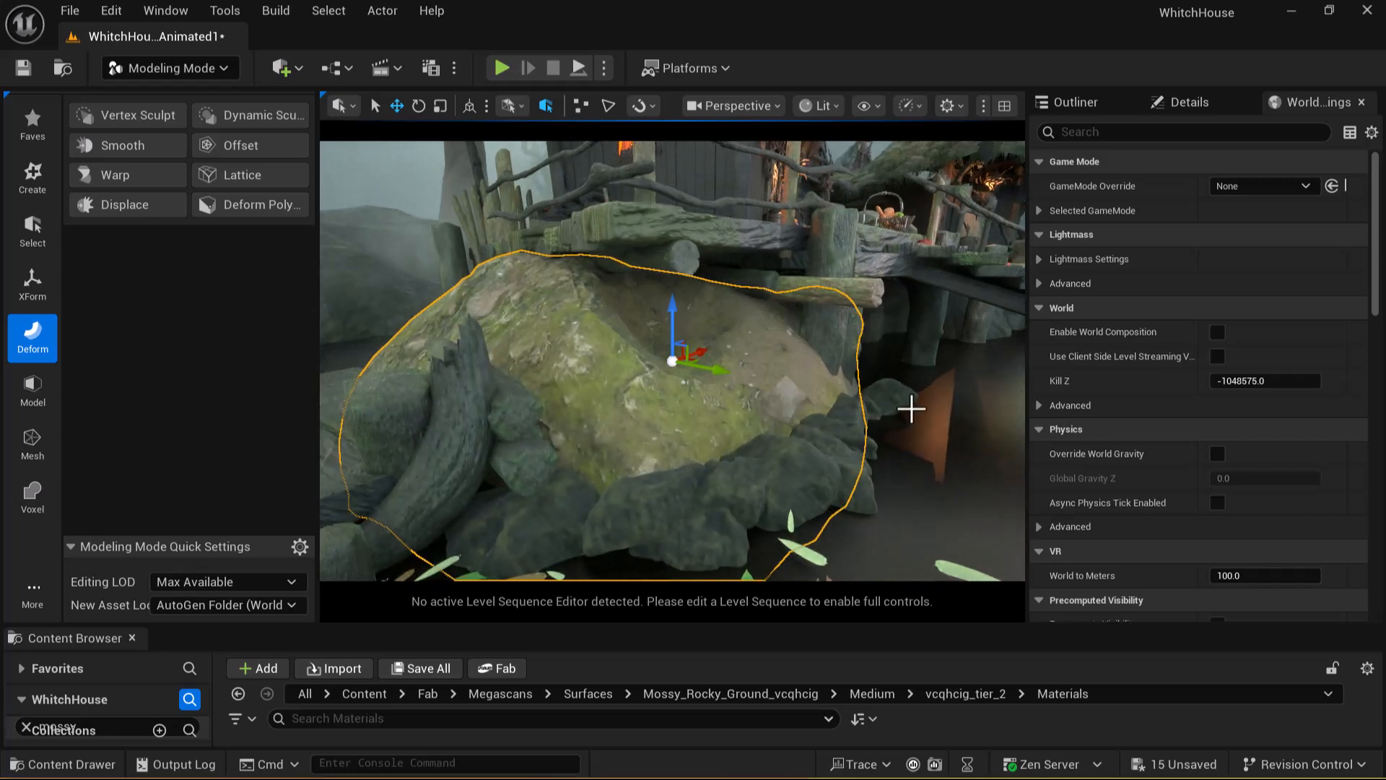
{"action": "left_click", "coordinate": [1261, 186]}
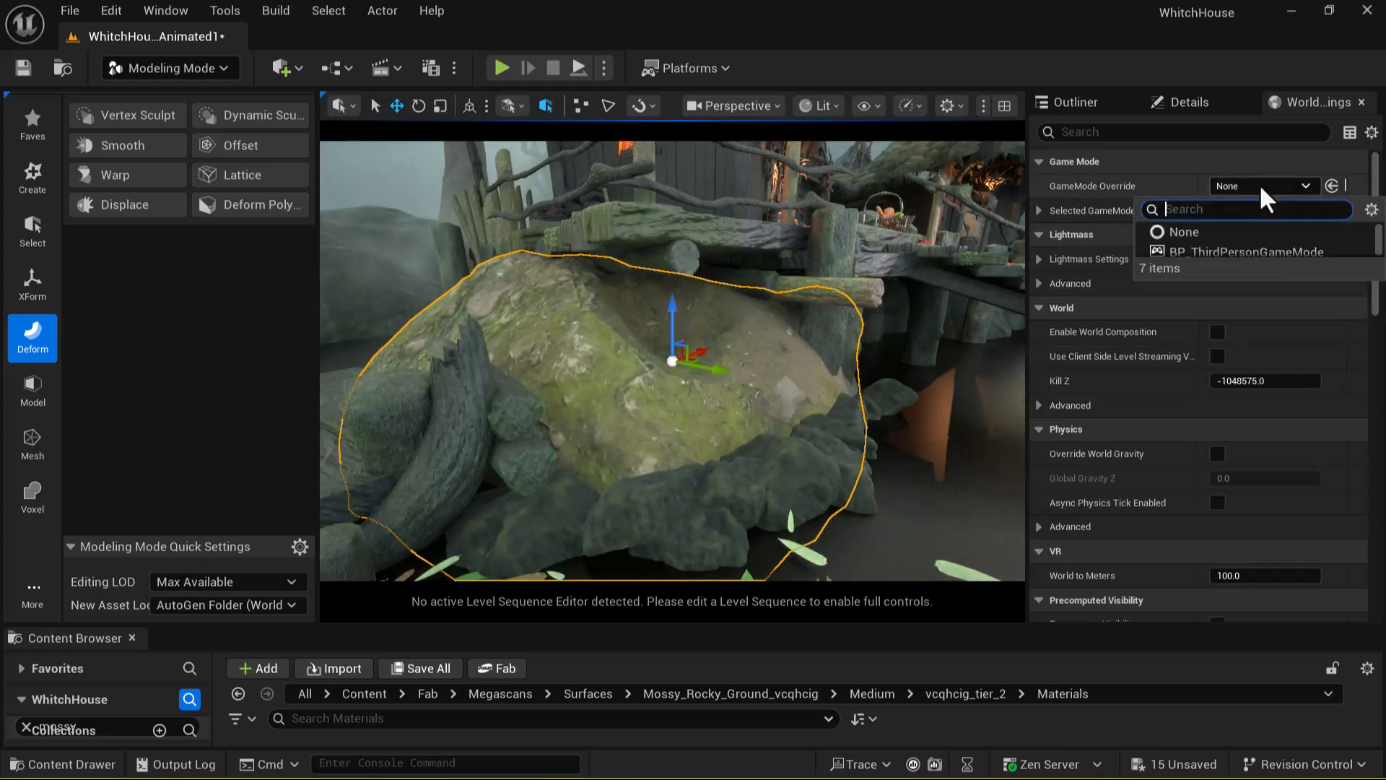
{"action": "left_click", "coordinate": [1259, 183]}
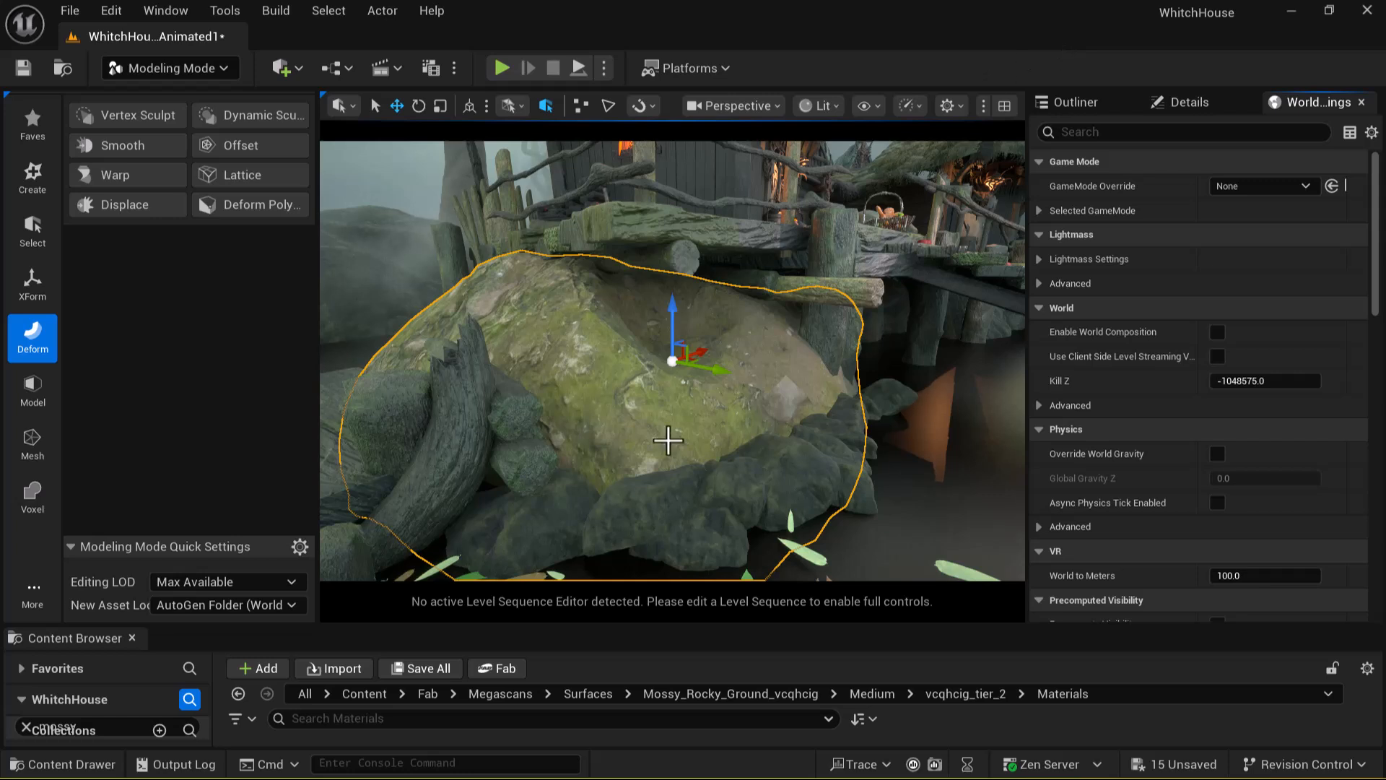
{"action": "left_click", "coordinate": [223, 67]}
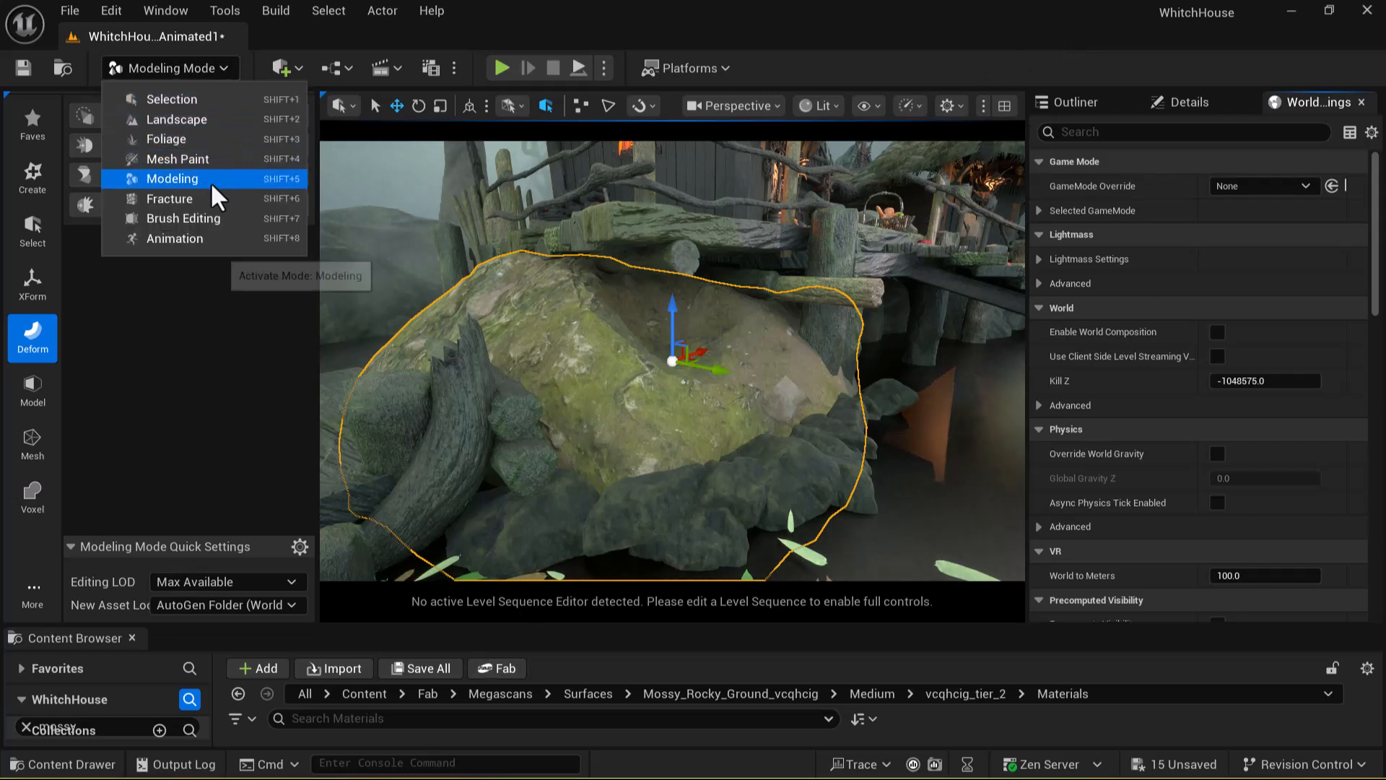
{"action": "left_click", "coordinate": [299, 61]}
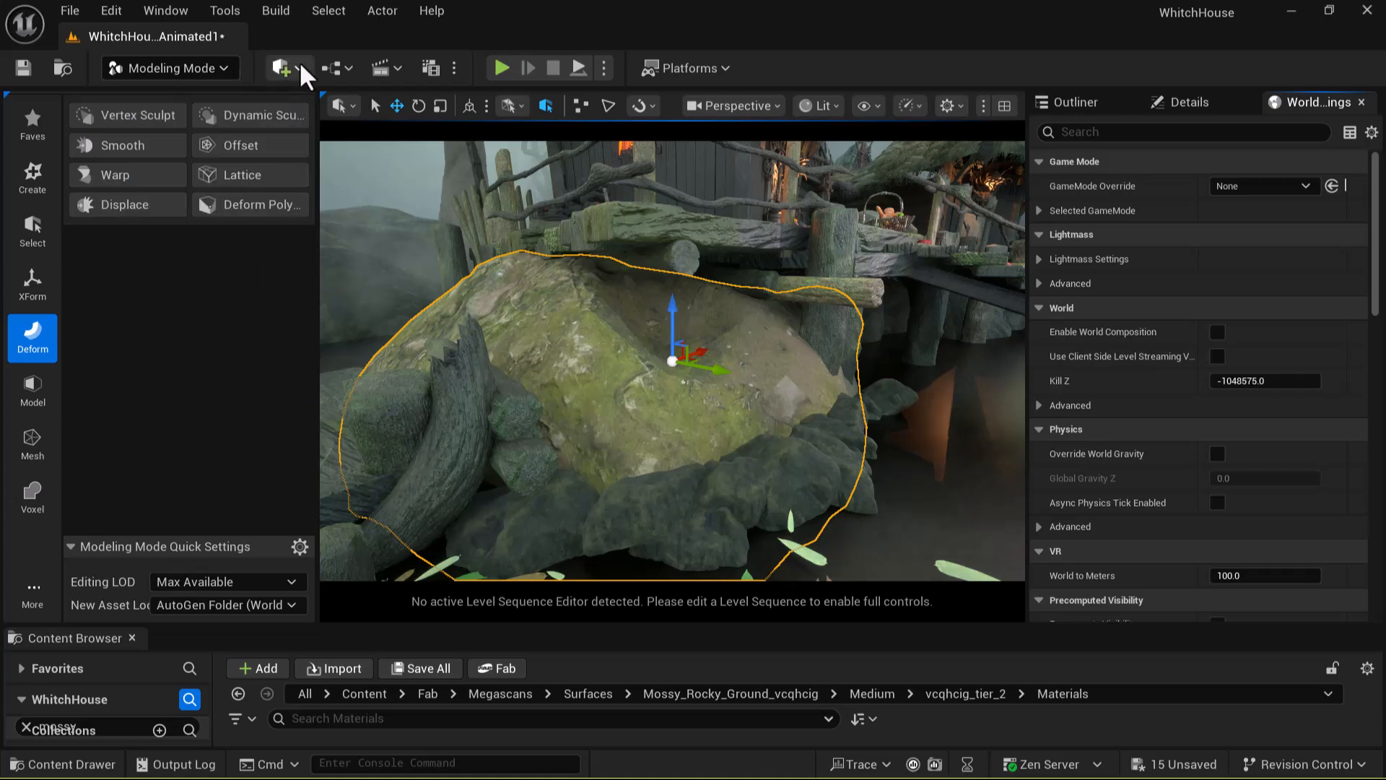
{"action": "left_click", "coordinate": [299, 63]}
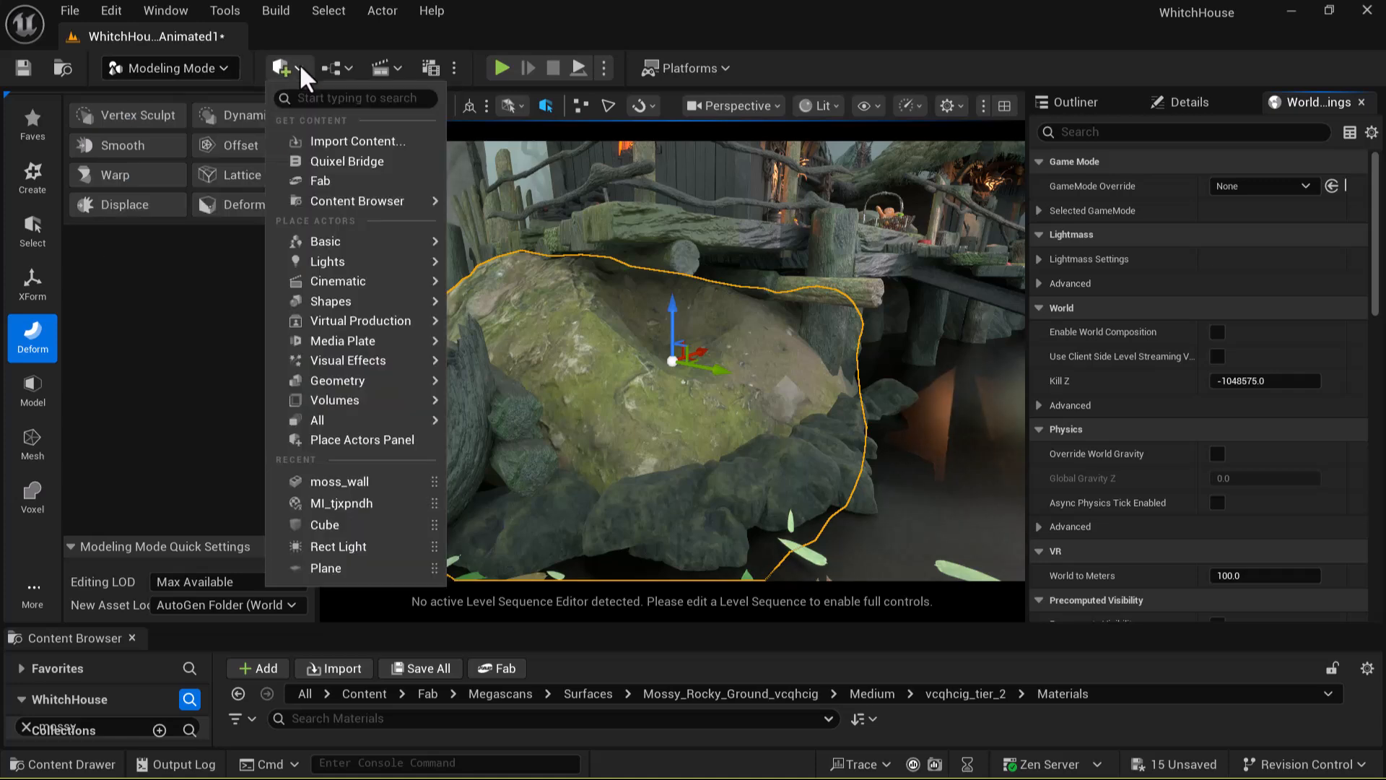
{"action": "left_click", "coordinate": [207, 67]}
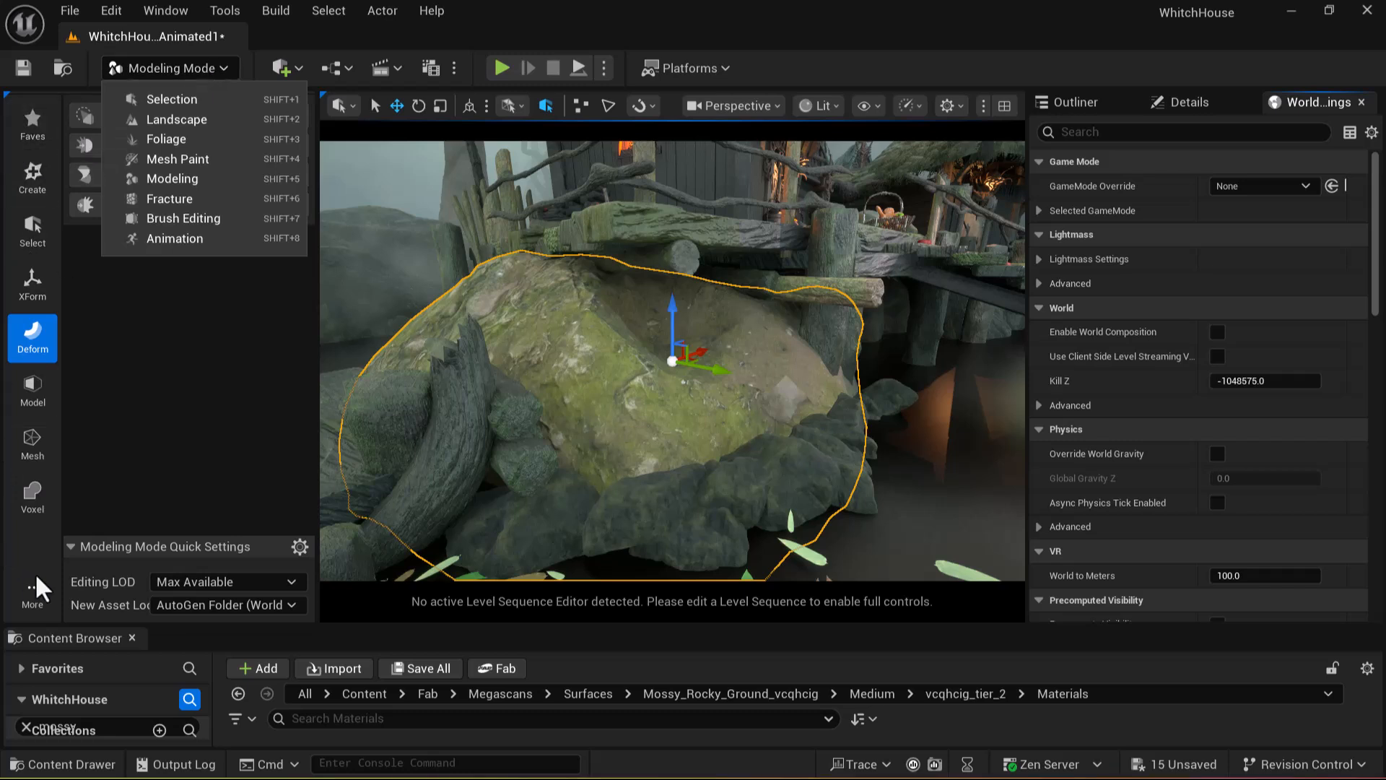
Step: Remesh the selected mound with a target triangle count of 57697 and accept the result
{"action": "left_click", "coordinate": [34, 441]}
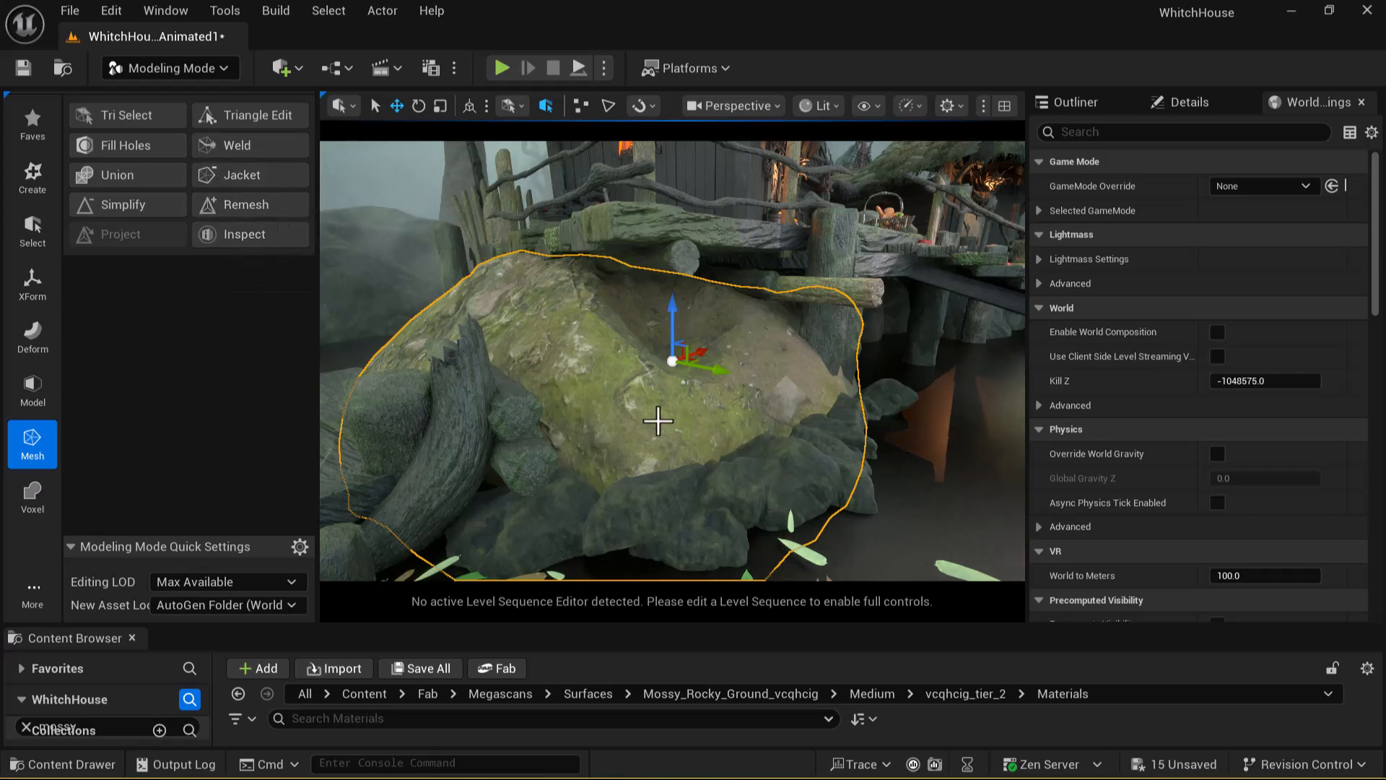
{"action": "left_click", "coordinate": [236, 206]}
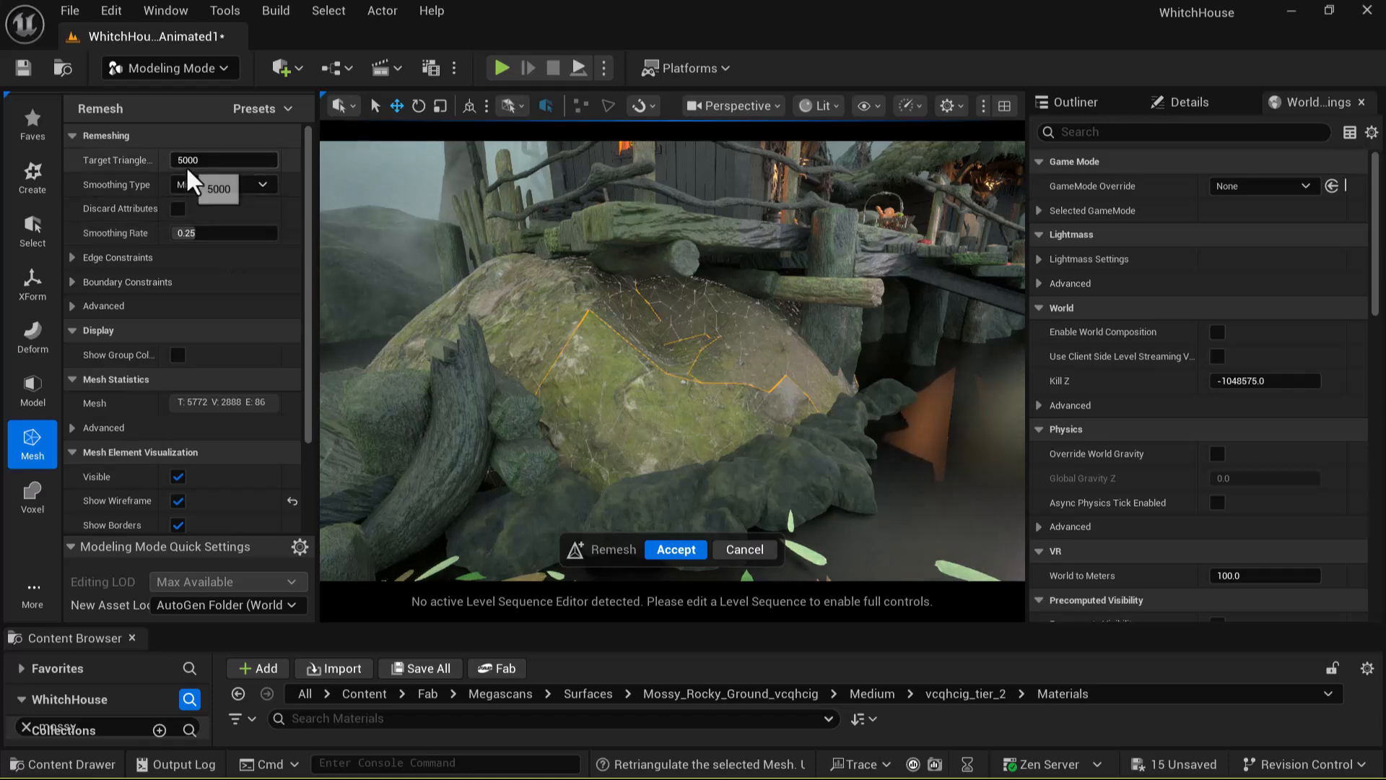
{"action": "left_click_drag", "start_coordinate": [188, 162], "coordinate": [339, 163]}
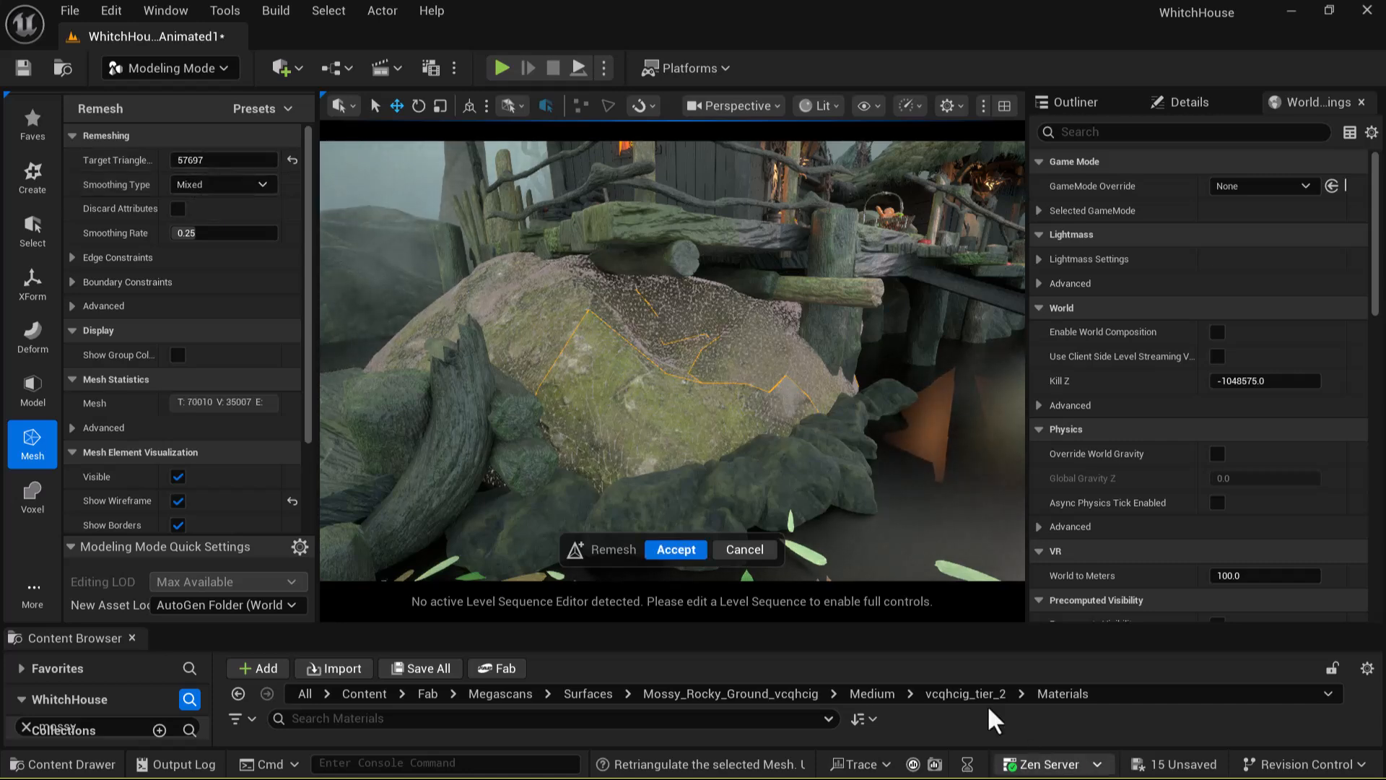
{"action": "left_click", "coordinate": [666, 543]}
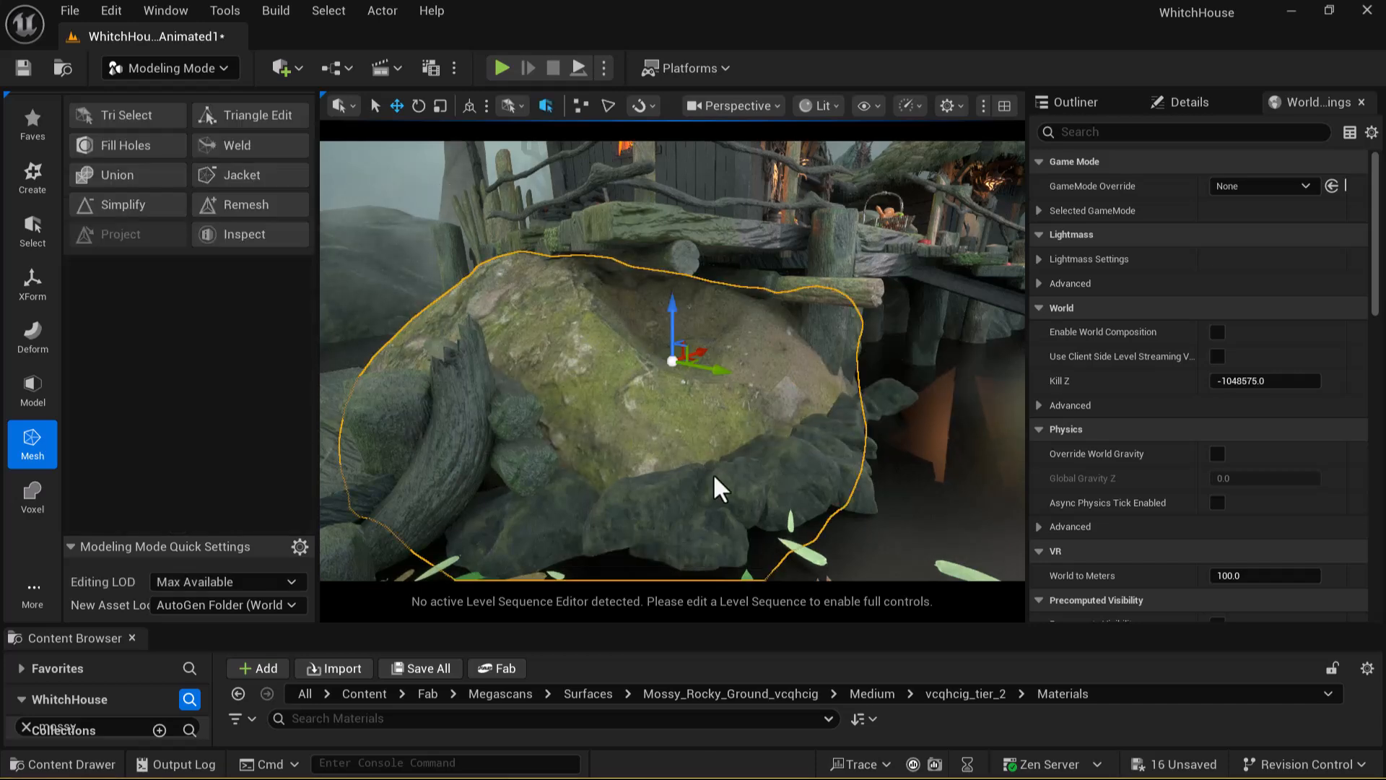
Step: Start the Displace deformation on the mound and set its Displace Intensity to 1.0
{"action": "left_click", "coordinate": [32, 335]}
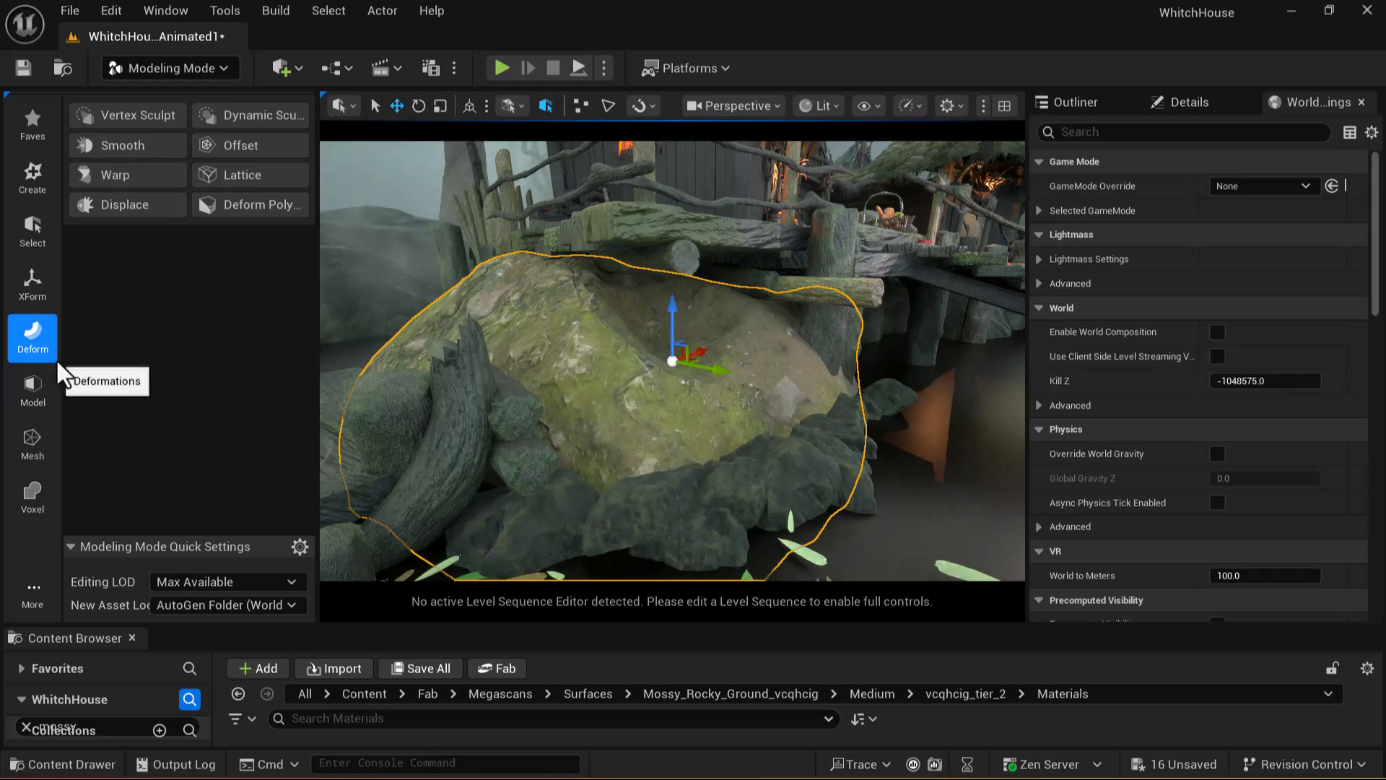
{"action": "left_click", "coordinate": [145, 202]}
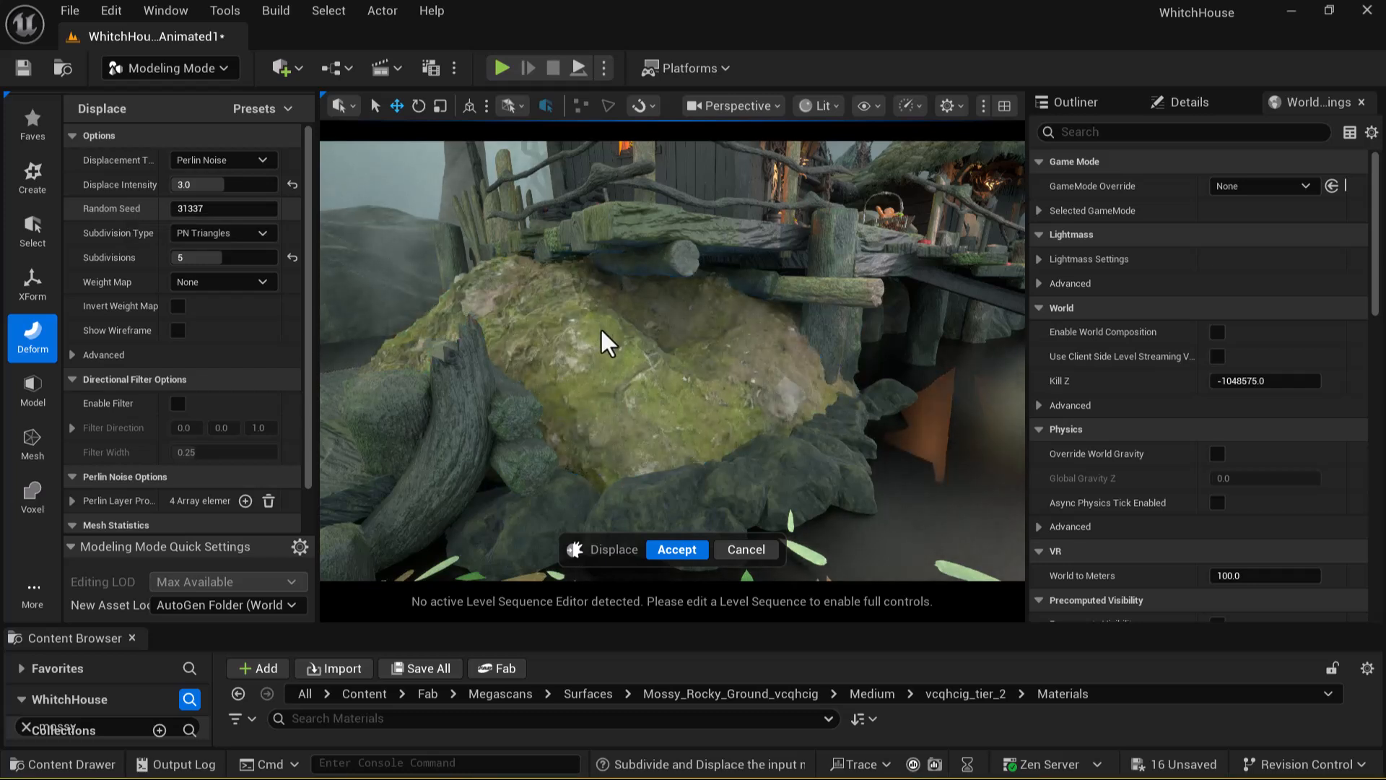
{"action": "right_click_drag", "start_coordinate": [575, 350], "coordinate": [530, 348]}
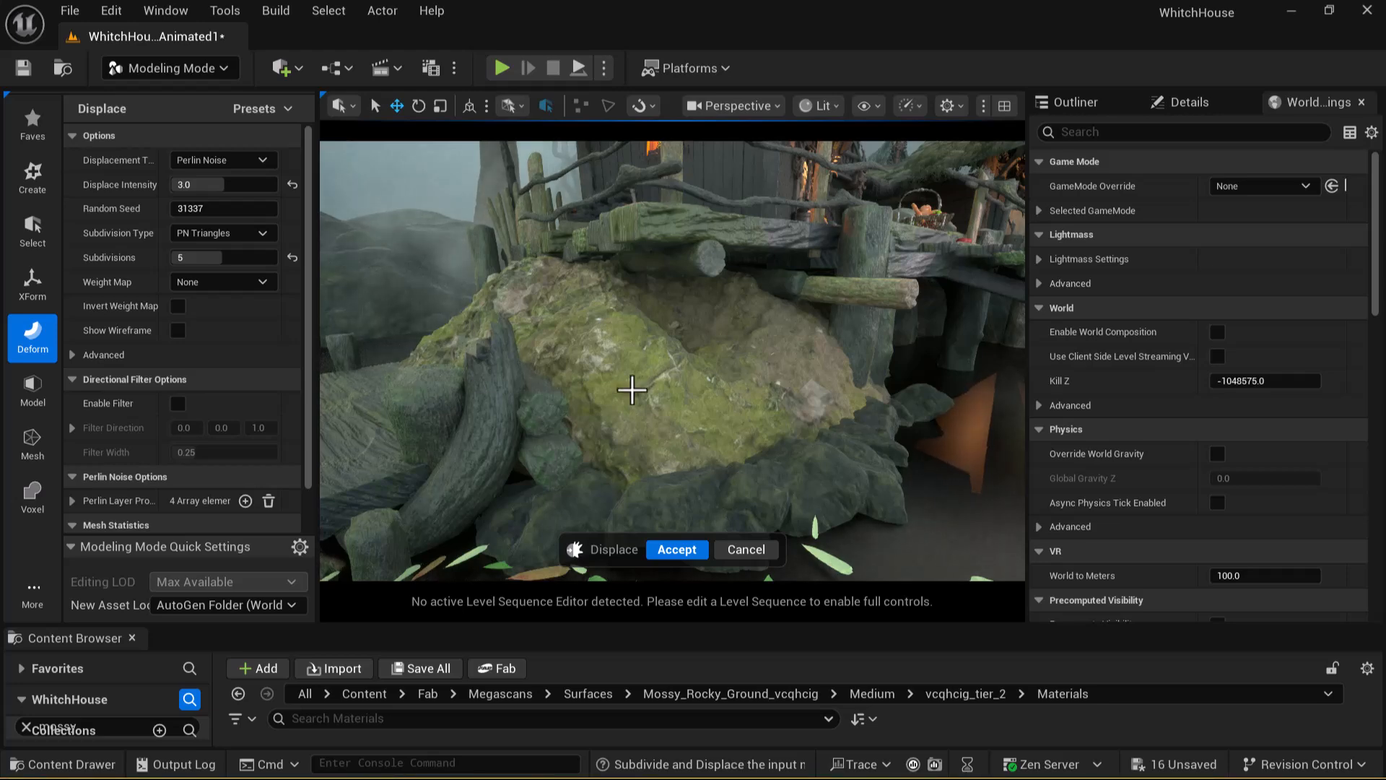
{"action": "scroll", "coordinate": [632, 390], "scroll_direction": "up", "scroll_amount": 5}
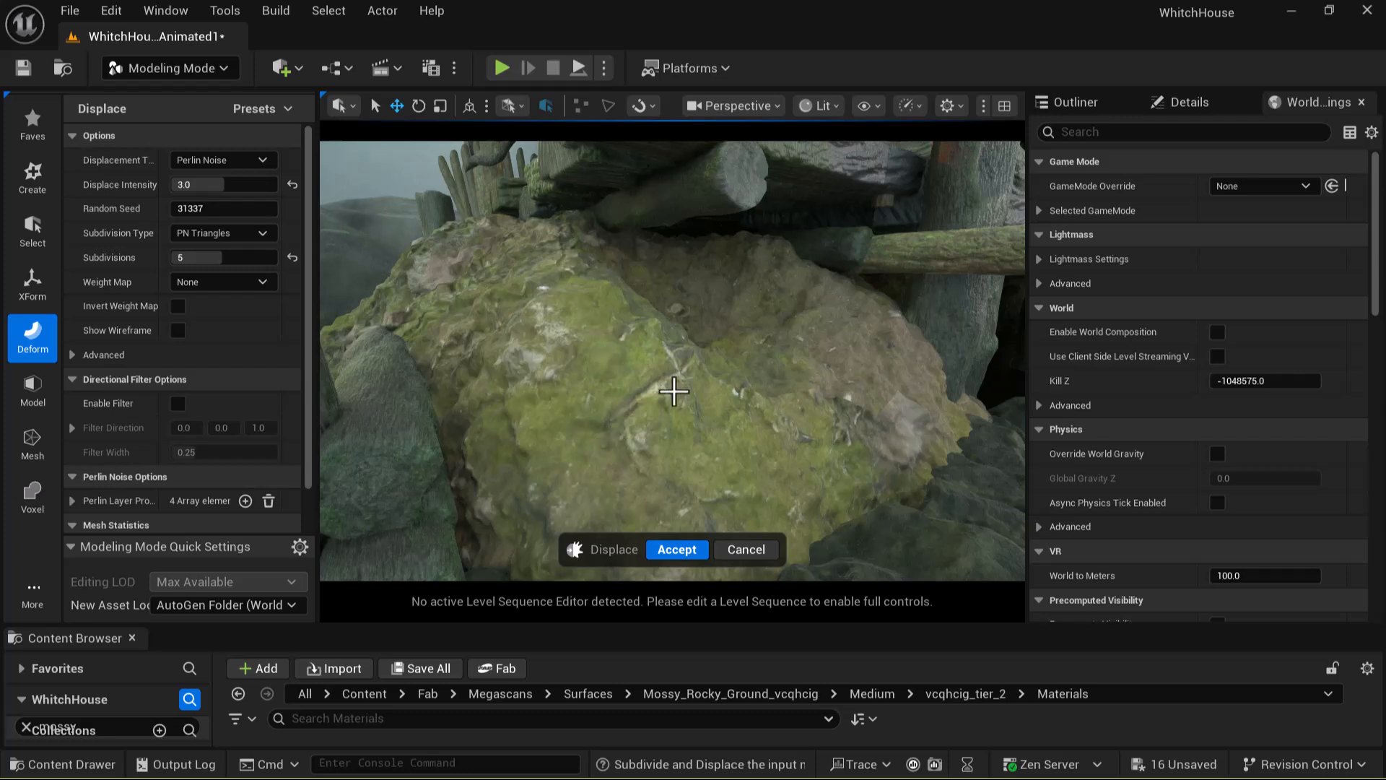
{"action": "mouse_move", "coordinate": [514, 271]}
{"action": "right_mouse_down"}
{"action": "mouse_move", "coordinate": [505, 292]}
{"action": "mouse_move", "coordinate": [513, 271]}
{"action": "right_mouse_up"}
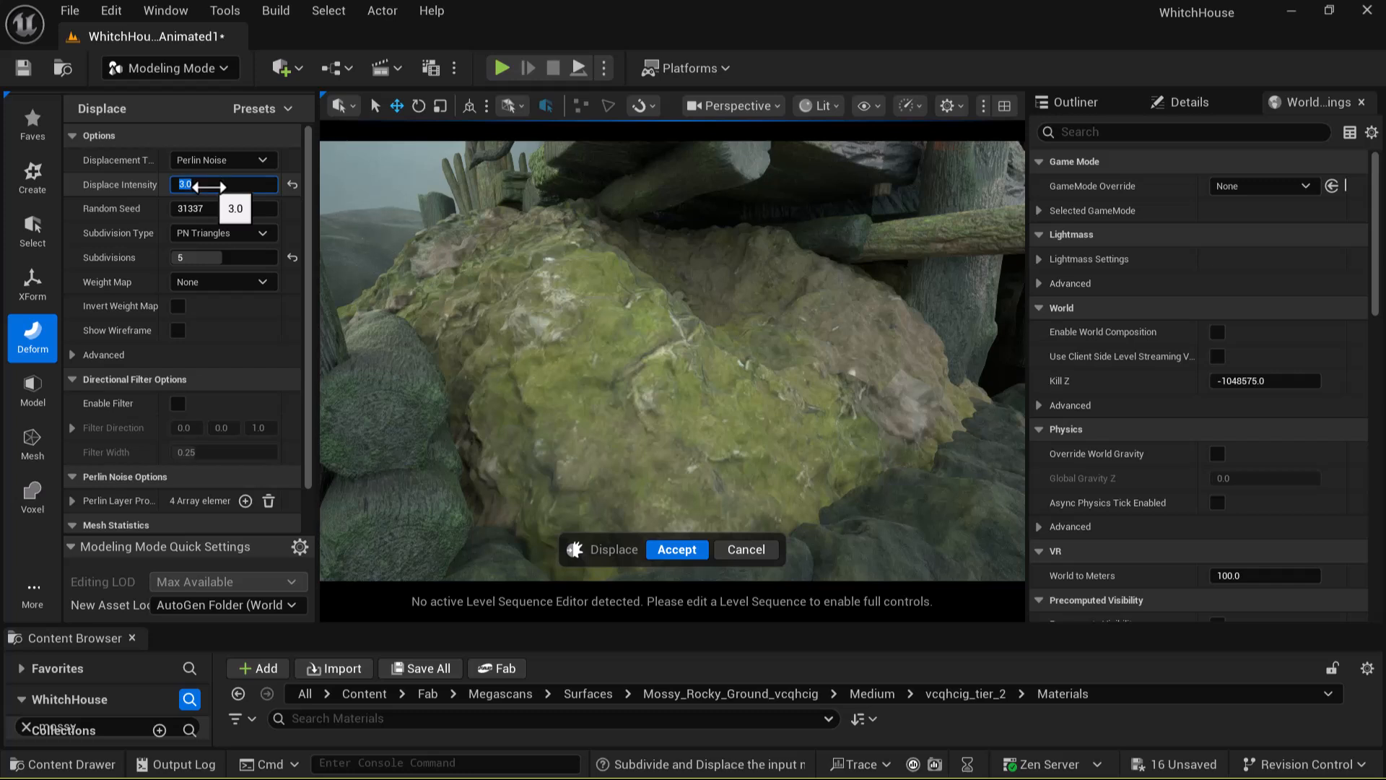
{"action": "type", "text": "5"}
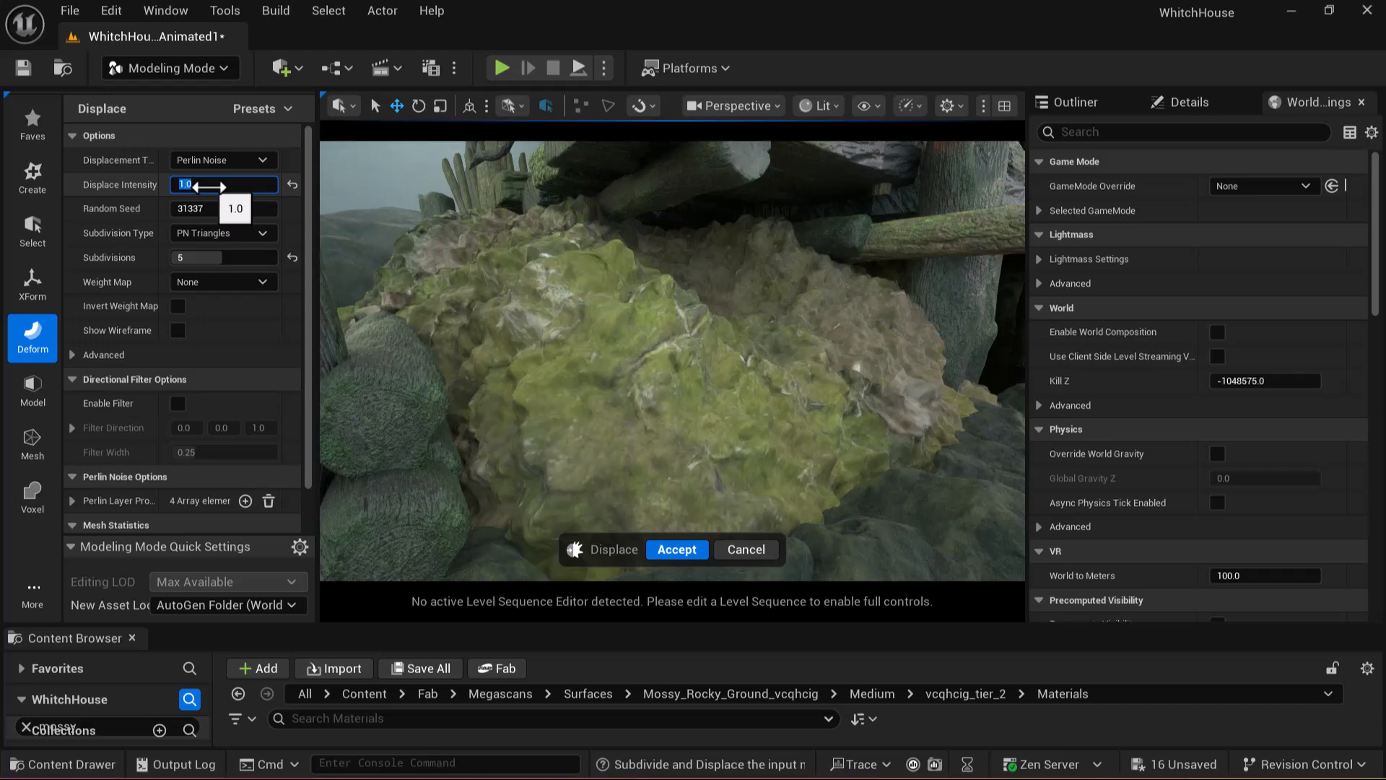
{"action": "right_click_drag", "start_coordinate": [672, 361], "coordinate": [702, 361]}
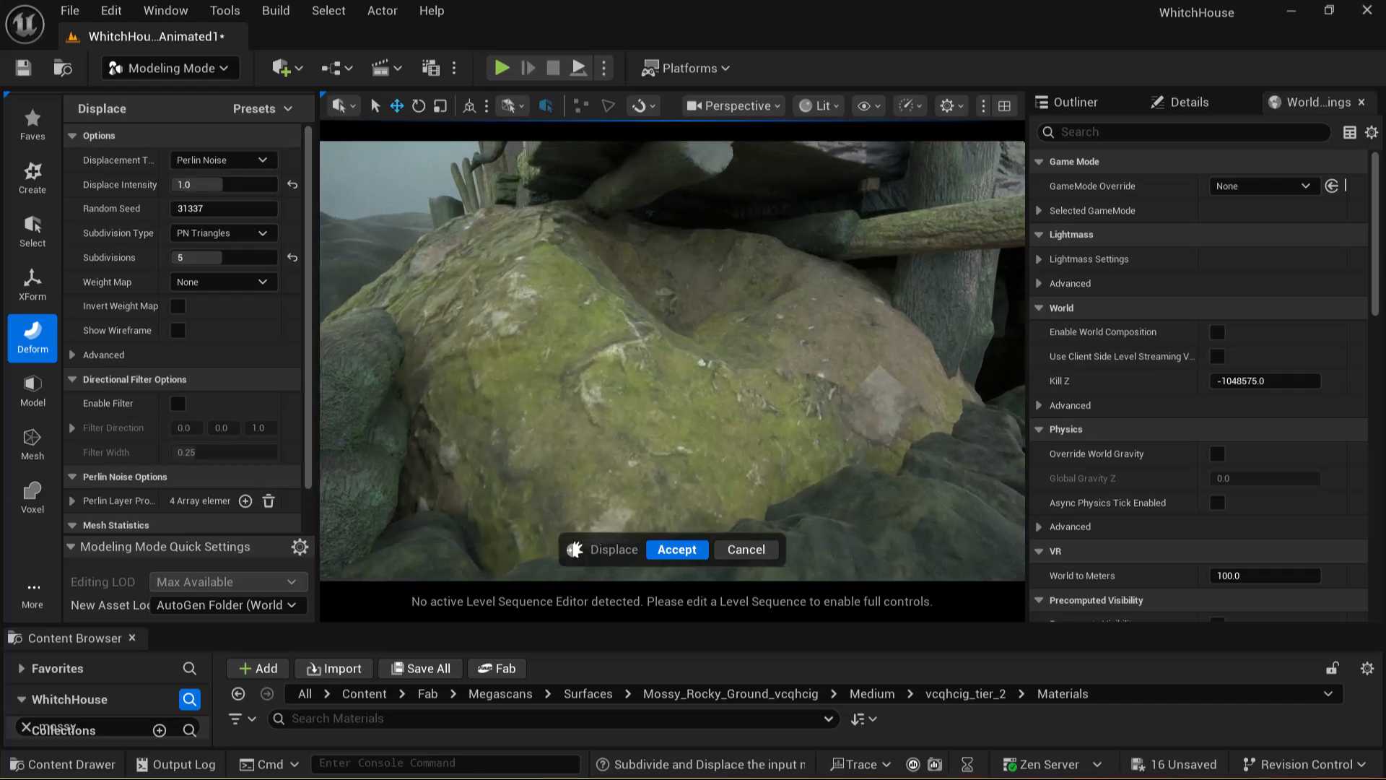
Step: Set the displacement Subdivisions to 3 and keep the Weight Map at None
{"action": "left_click", "coordinate": [211, 258]}
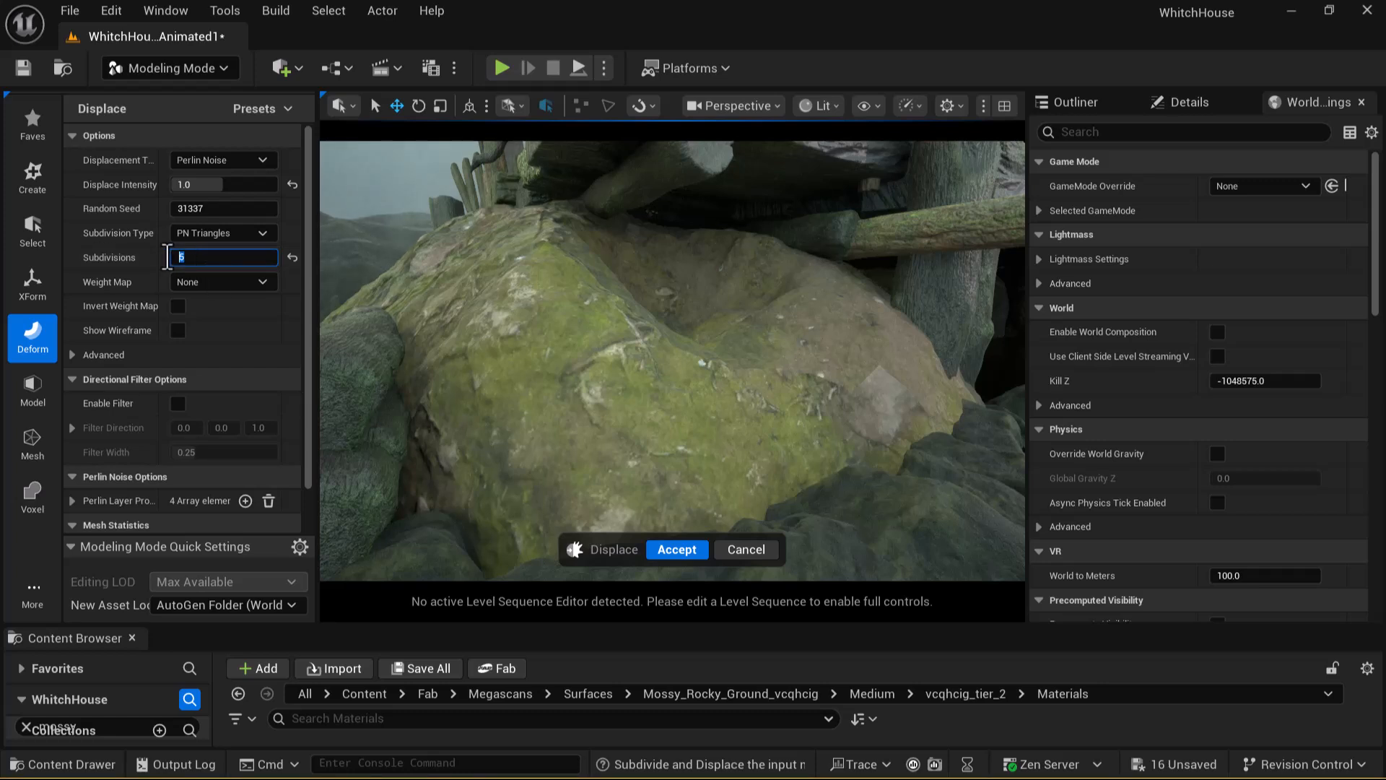
{"action": "key", "text": "Return"}
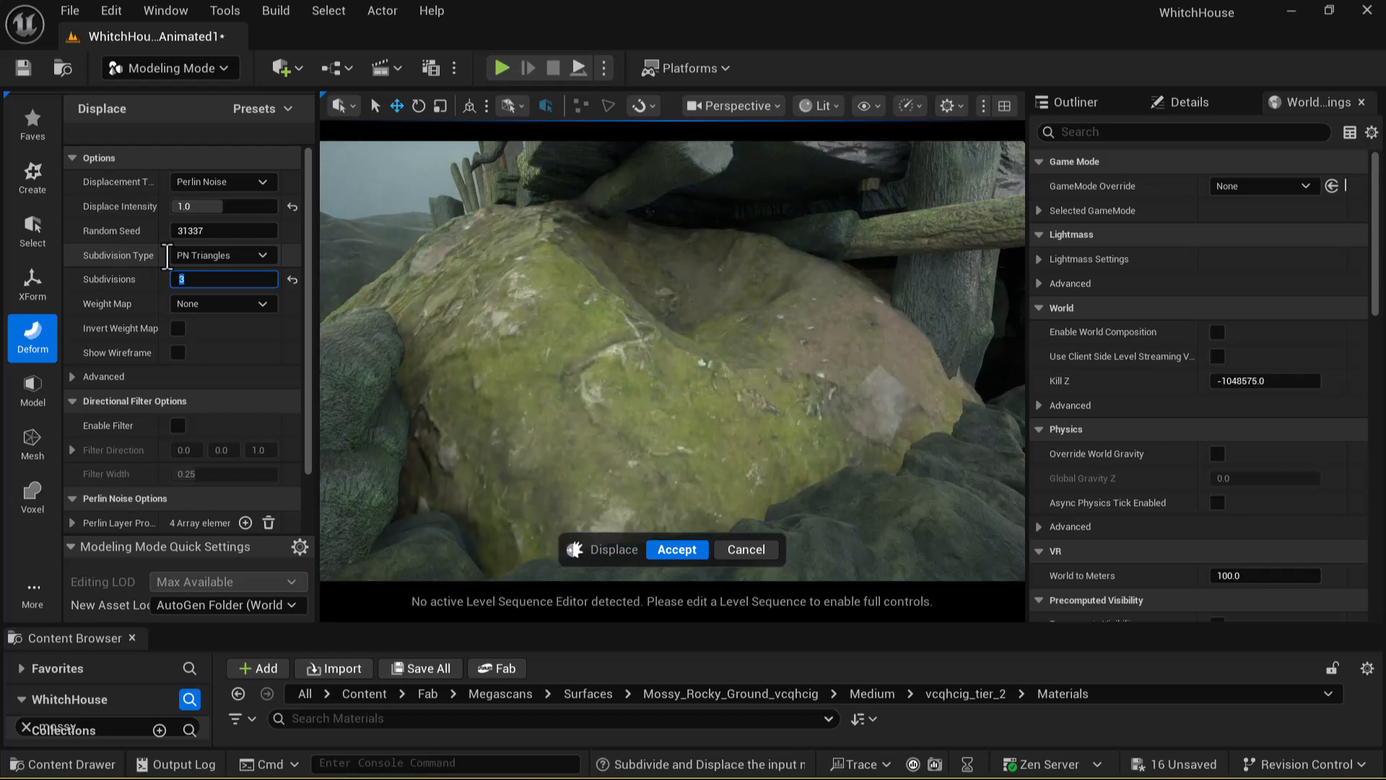
{"action": "left_click", "coordinate": [218, 303]}
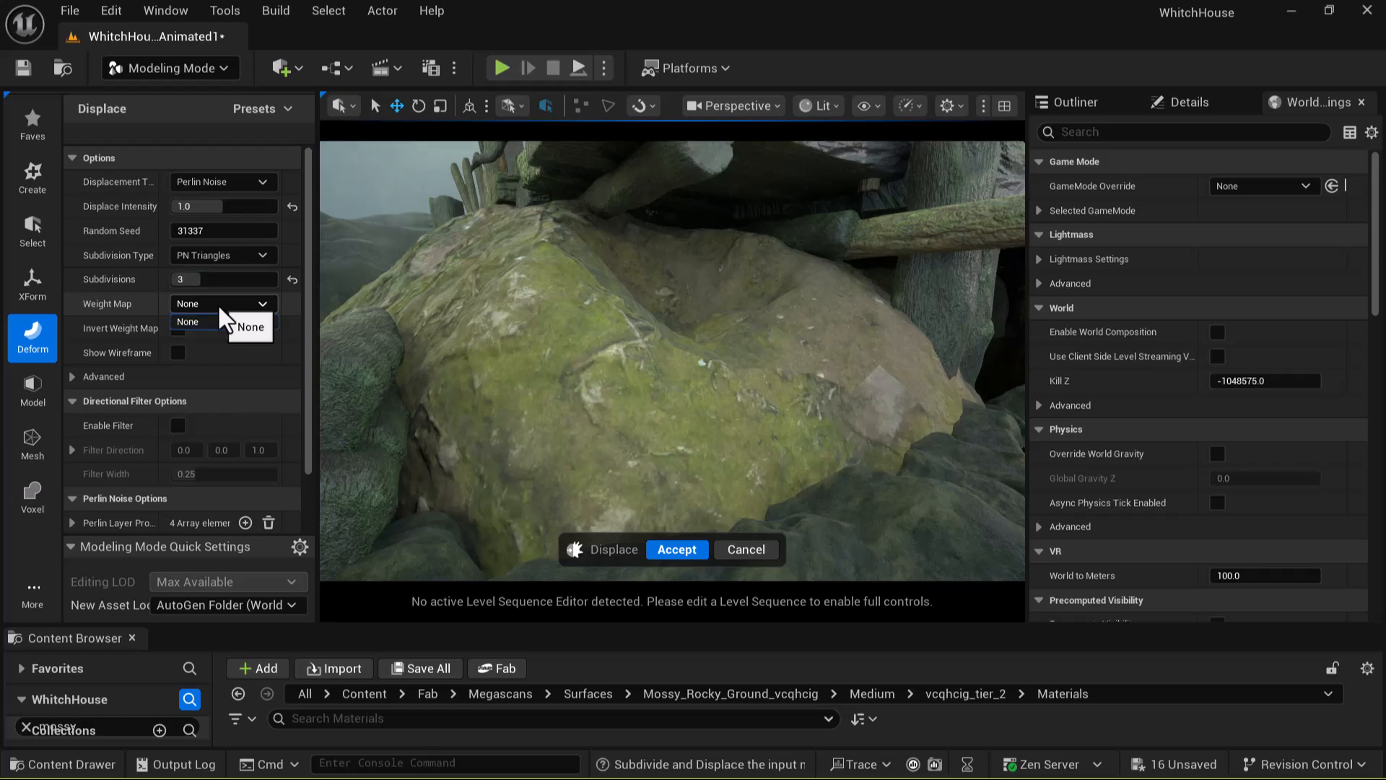
{"action": "left_click", "coordinate": [252, 324]}
Step: Change the mound's displacement type to Texture2D Map
{"action": "left_click_drag", "start_coordinate": [308, 330], "coordinate": [301, 473]}
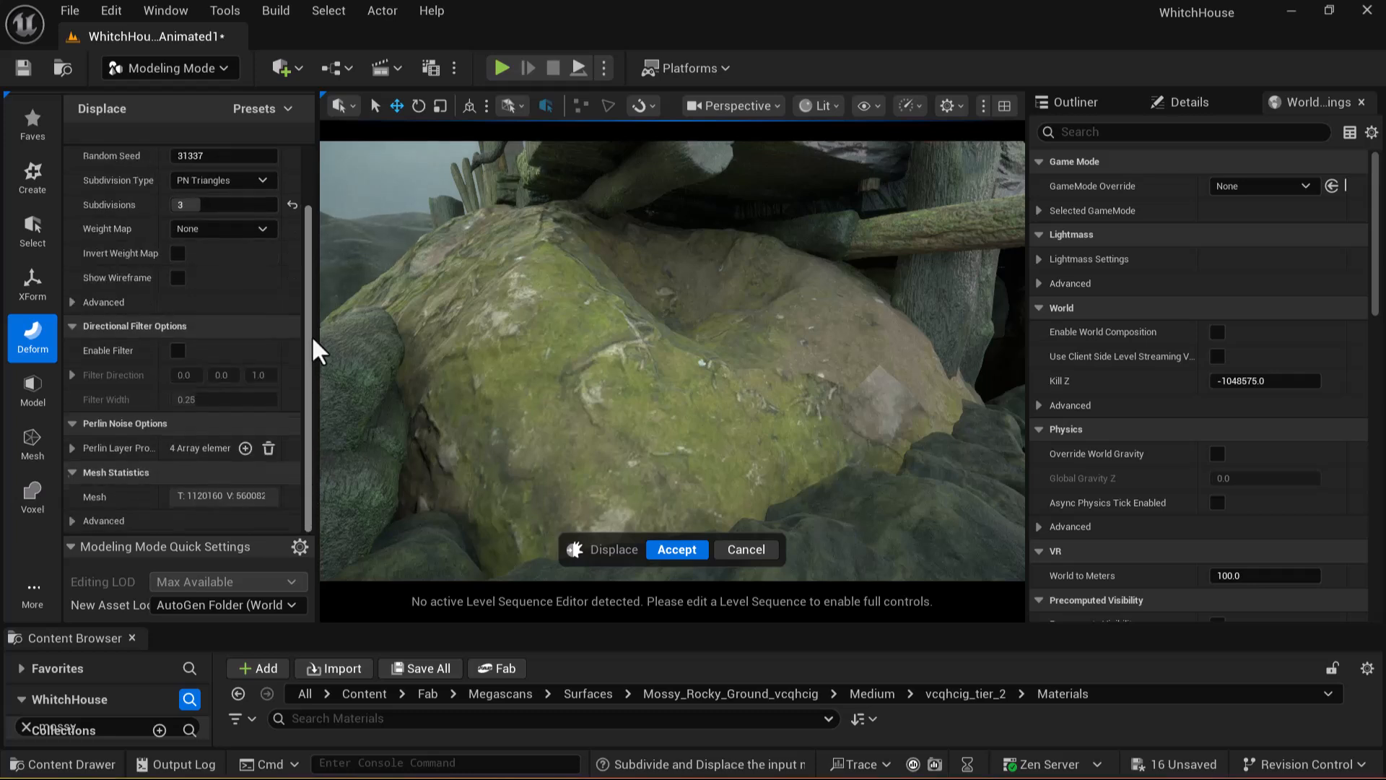
{"action": "scroll", "coordinate": [312, 335], "scroll_direction": "up", "scroll_amount": 1}
{"action": "scroll", "coordinate": [312, 292], "scroll_direction": "up", "scroll_amount": 2}
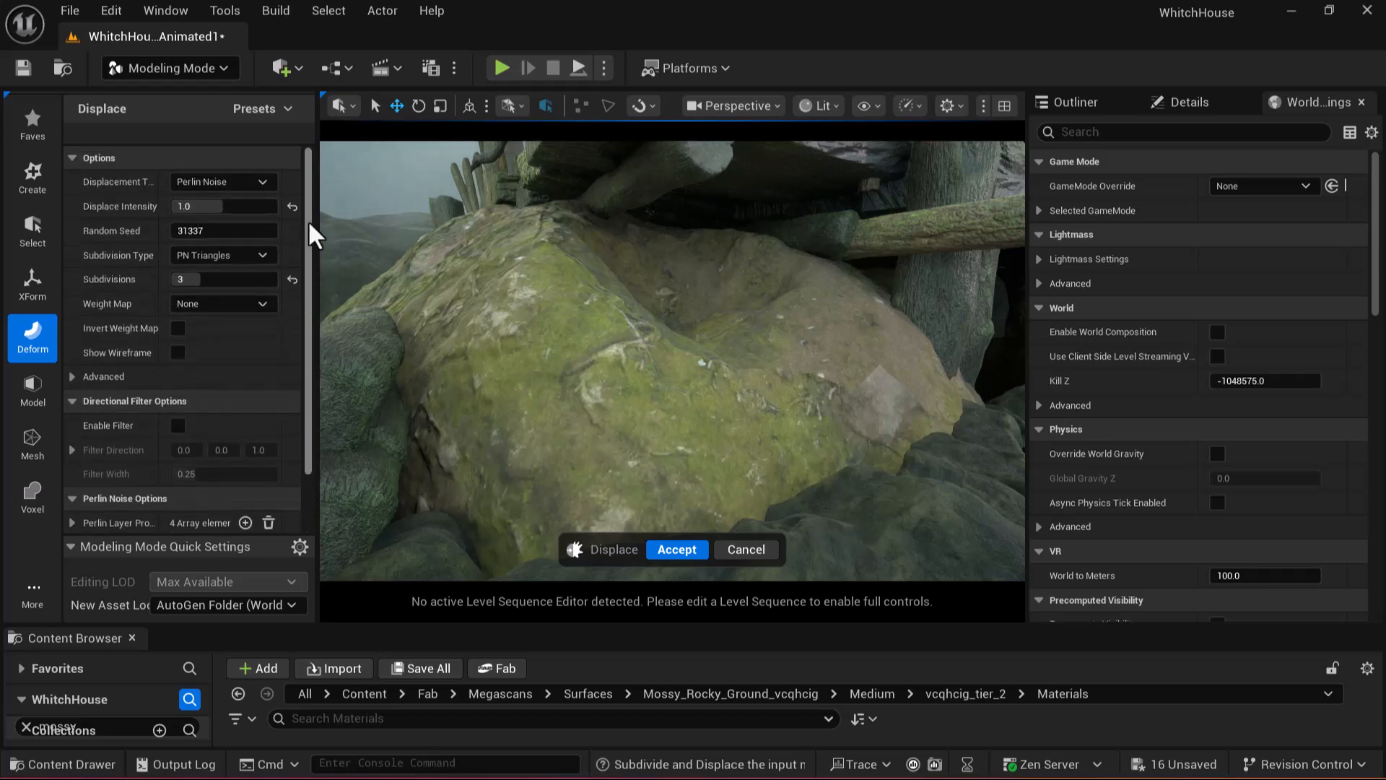
{"action": "left_click", "coordinate": [245, 182]}
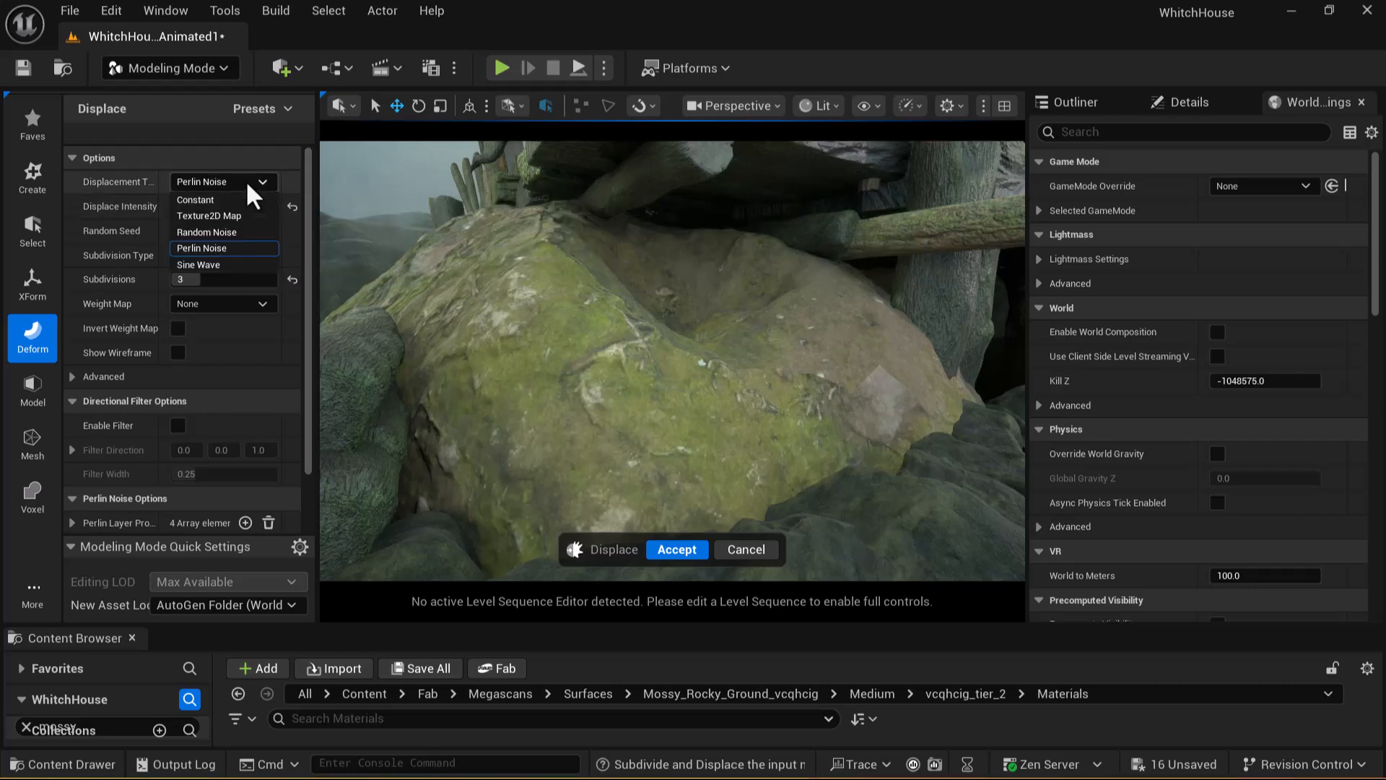
{"action": "left_click", "coordinate": [232, 219]}
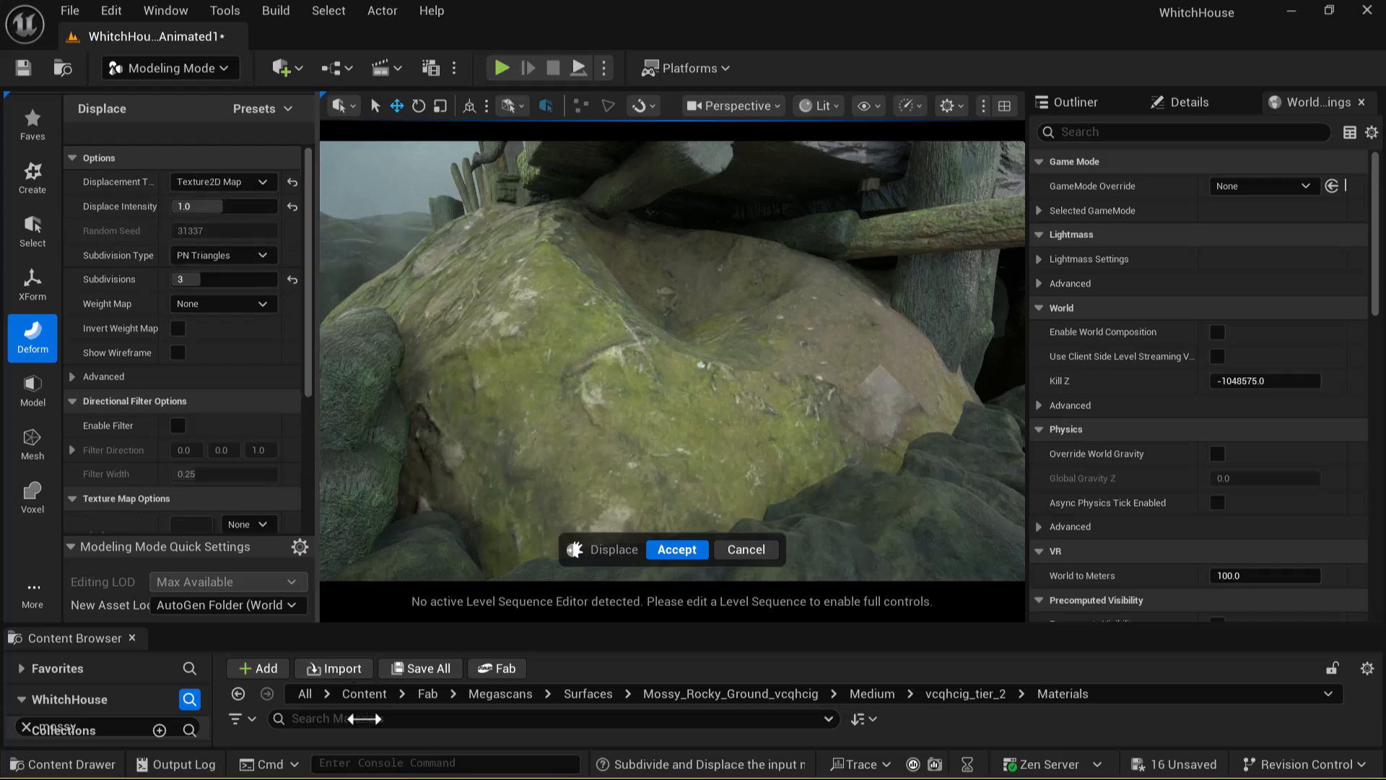
Step: Enlarge the asset browsing area and open the Mossy_Rocky_Ground surface's Textures folder under vcqhcig_tier_2
{"action": "left_click_drag", "start_coordinate": [477, 622], "coordinate": [486, 513]}
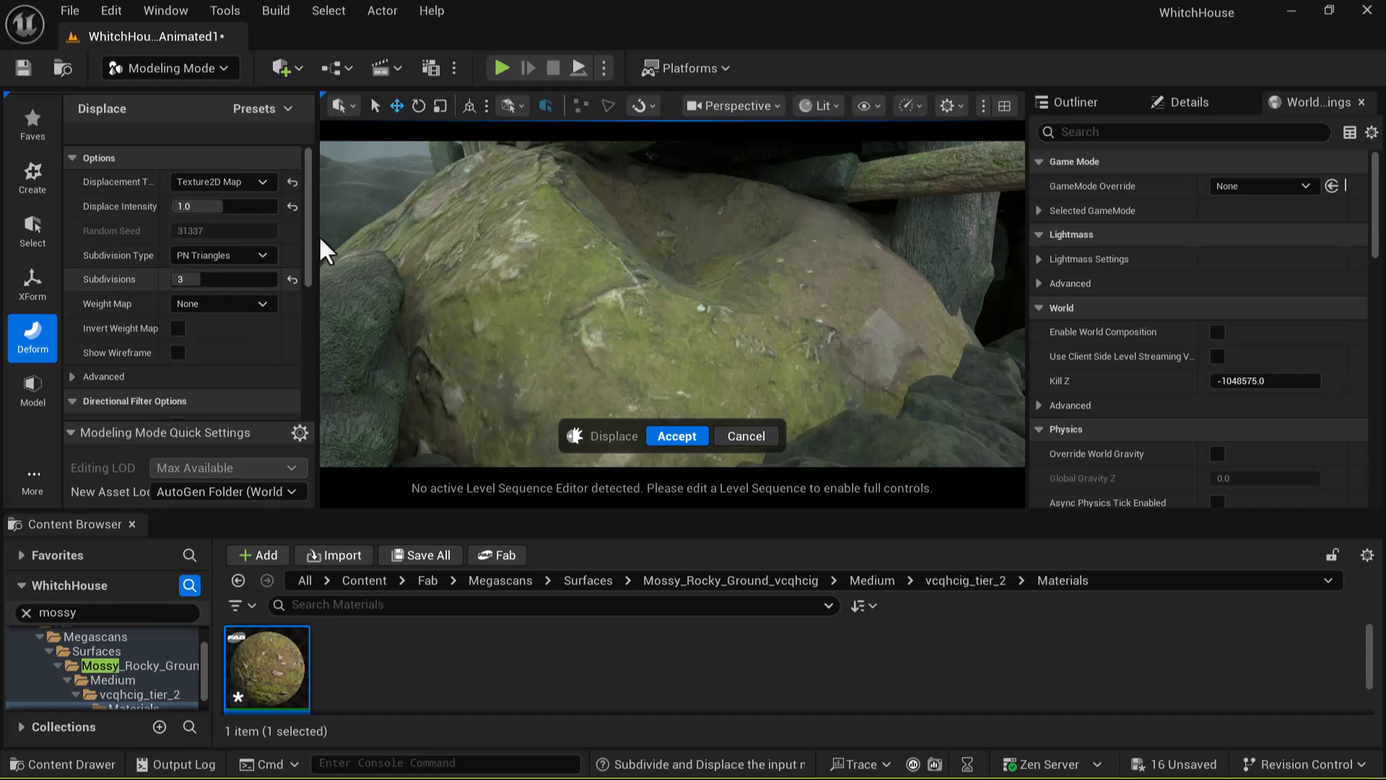
{"action": "scroll", "coordinate": [306, 287], "scroll_direction": "down", "scroll_amount": 5}
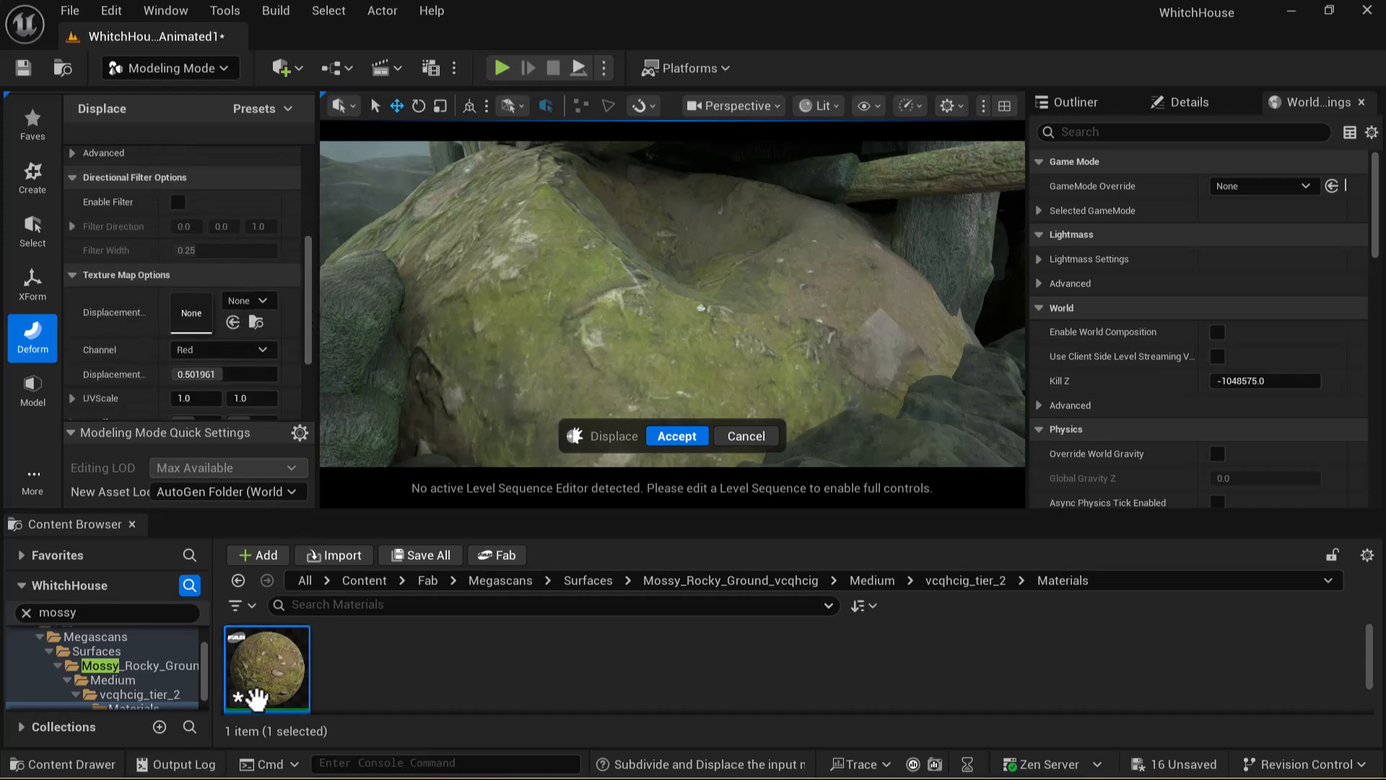
{"action": "left_click_drag", "start_coordinate": [214, 512], "coordinate": [224, 460]}
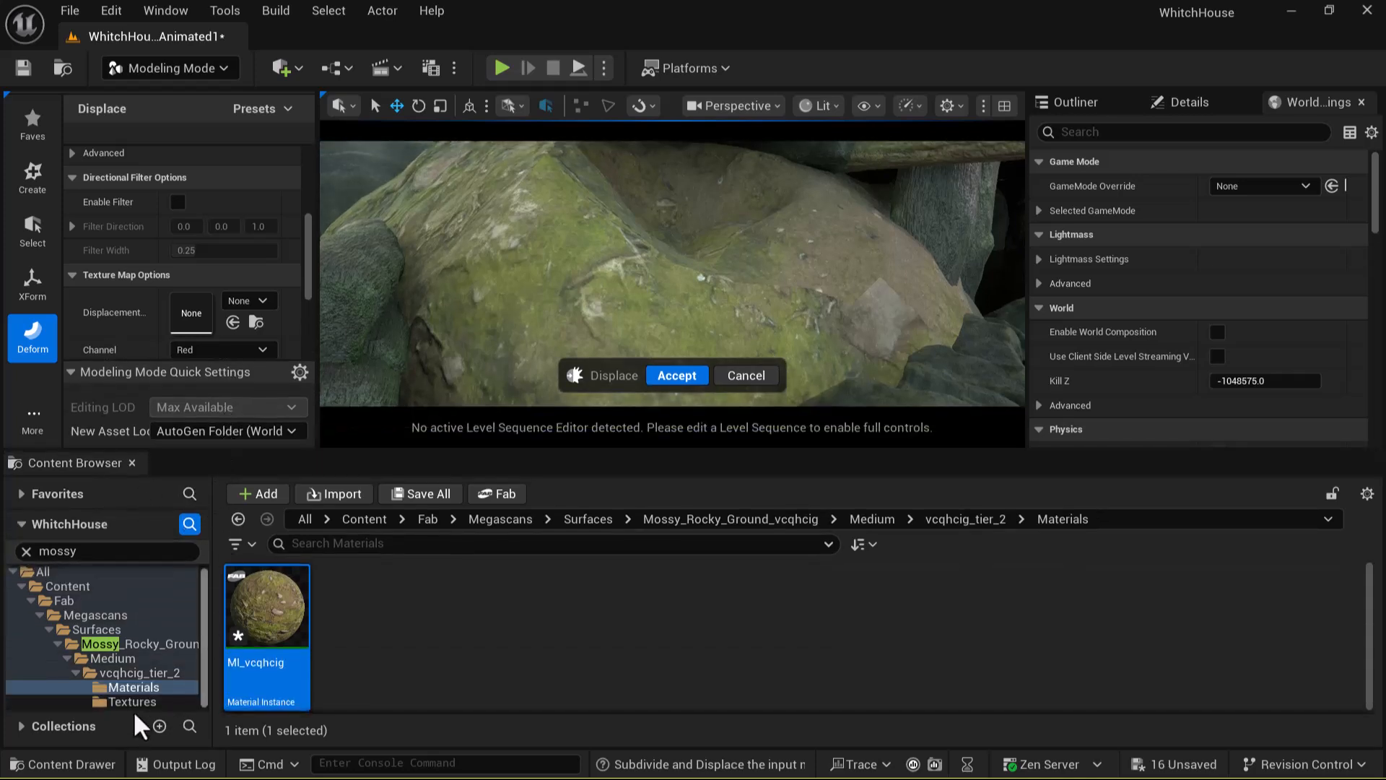
{"action": "left_click", "coordinate": [141, 687]}
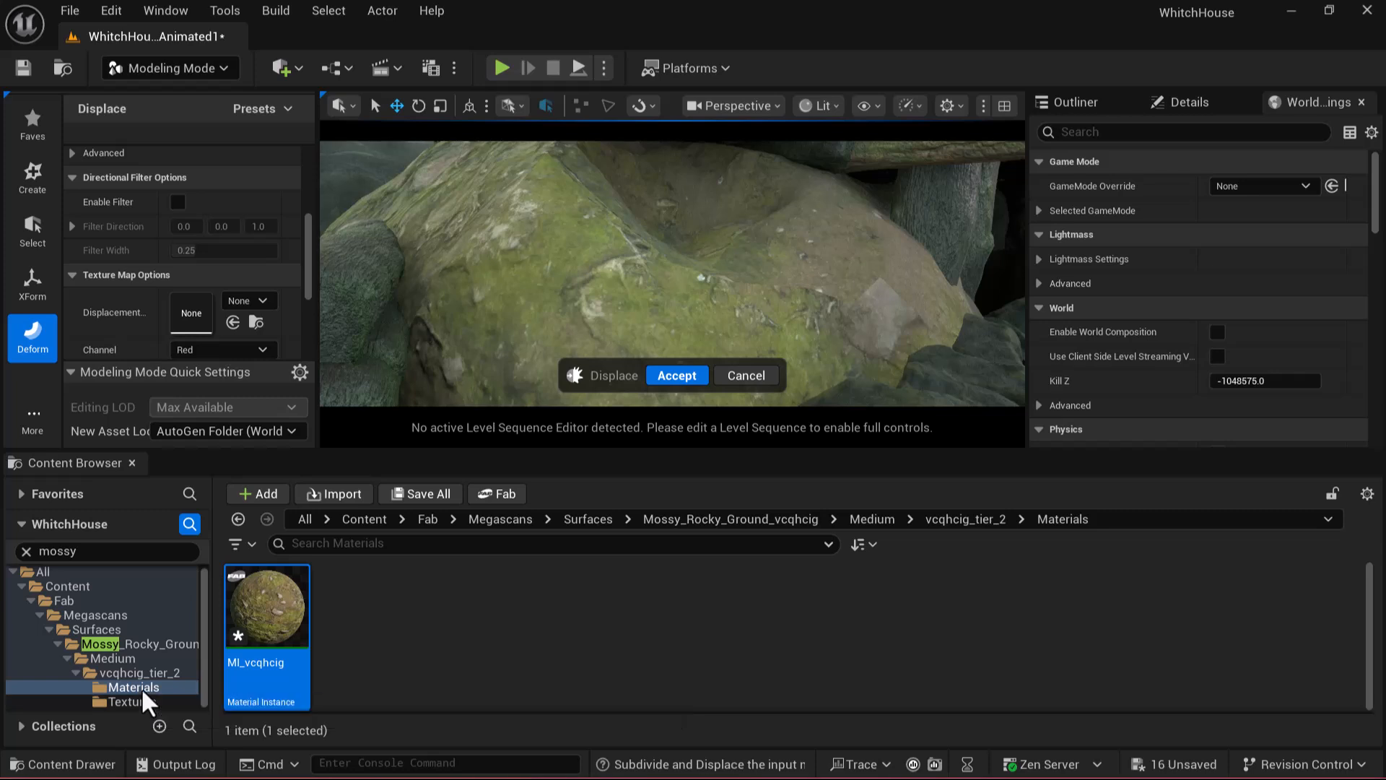
{"action": "left_click", "coordinate": [959, 520]}
{"action": "left_click", "coordinate": [386, 592]}
{"action": "double_click", "coordinate": [387, 592]}
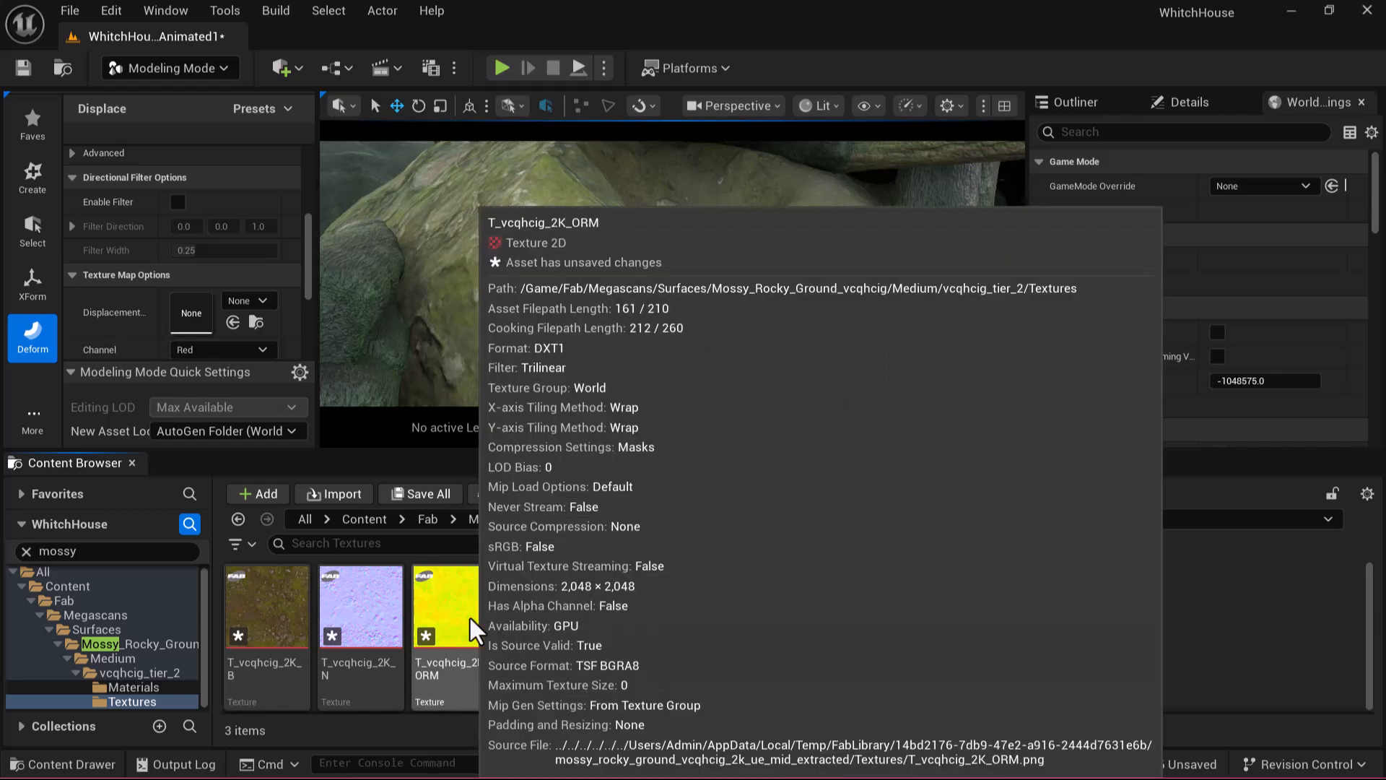
Step: Open the T_vcqhcig_2K_ORM texture and examine its red, green and blue channels, leaving only the red channel shown
{"action": "double_click", "coordinate": [436, 604]}
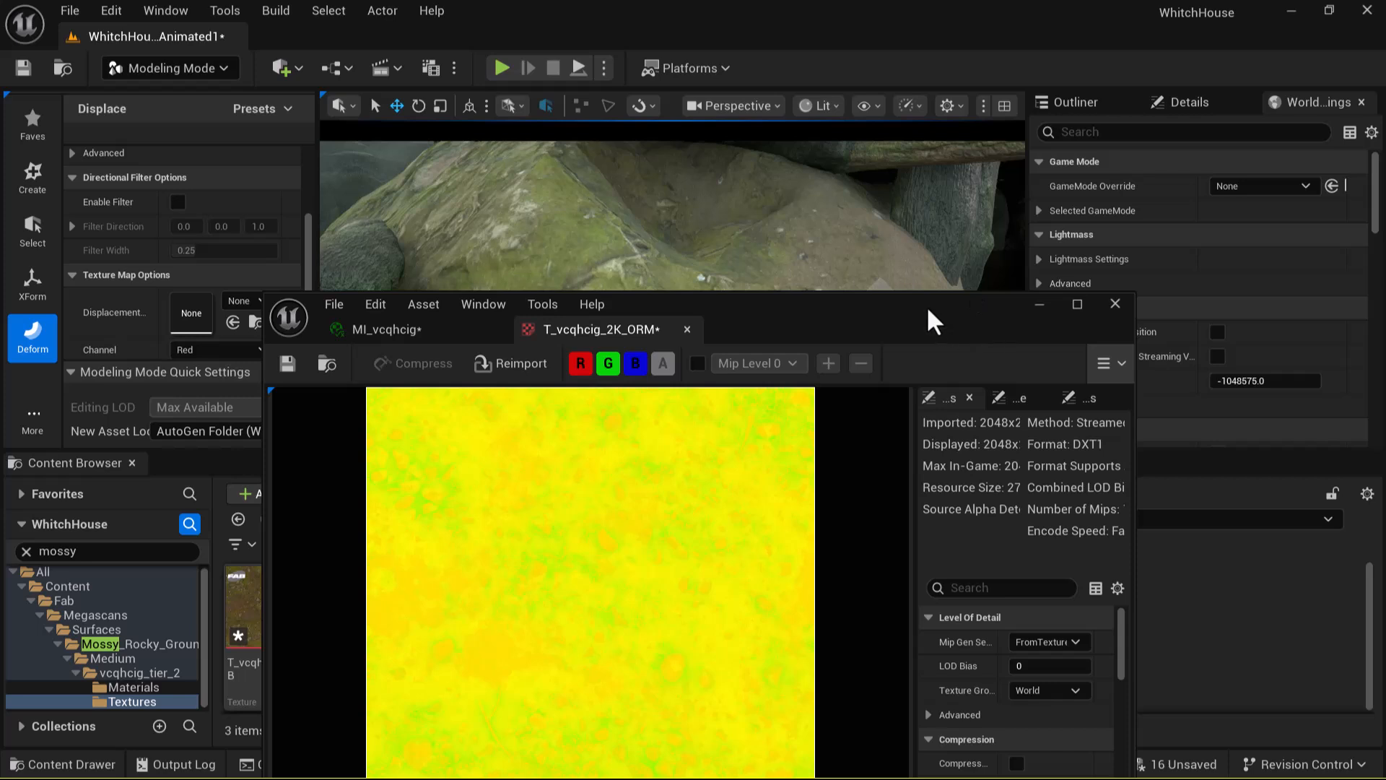
{"action": "left_click_drag", "start_coordinate": [931, 313], "coordinate": [917, 308]}
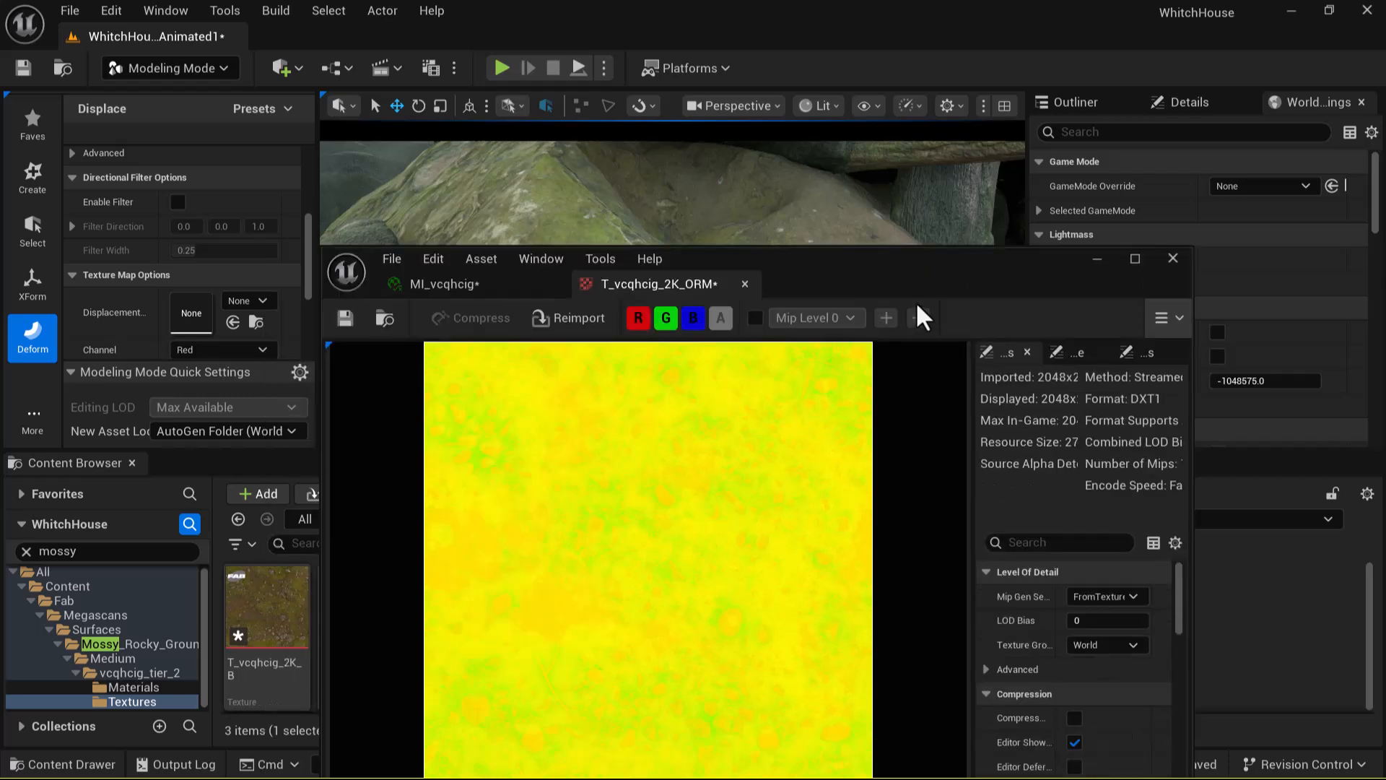
{"action": "left_click", "coordinate": [639, 318]}
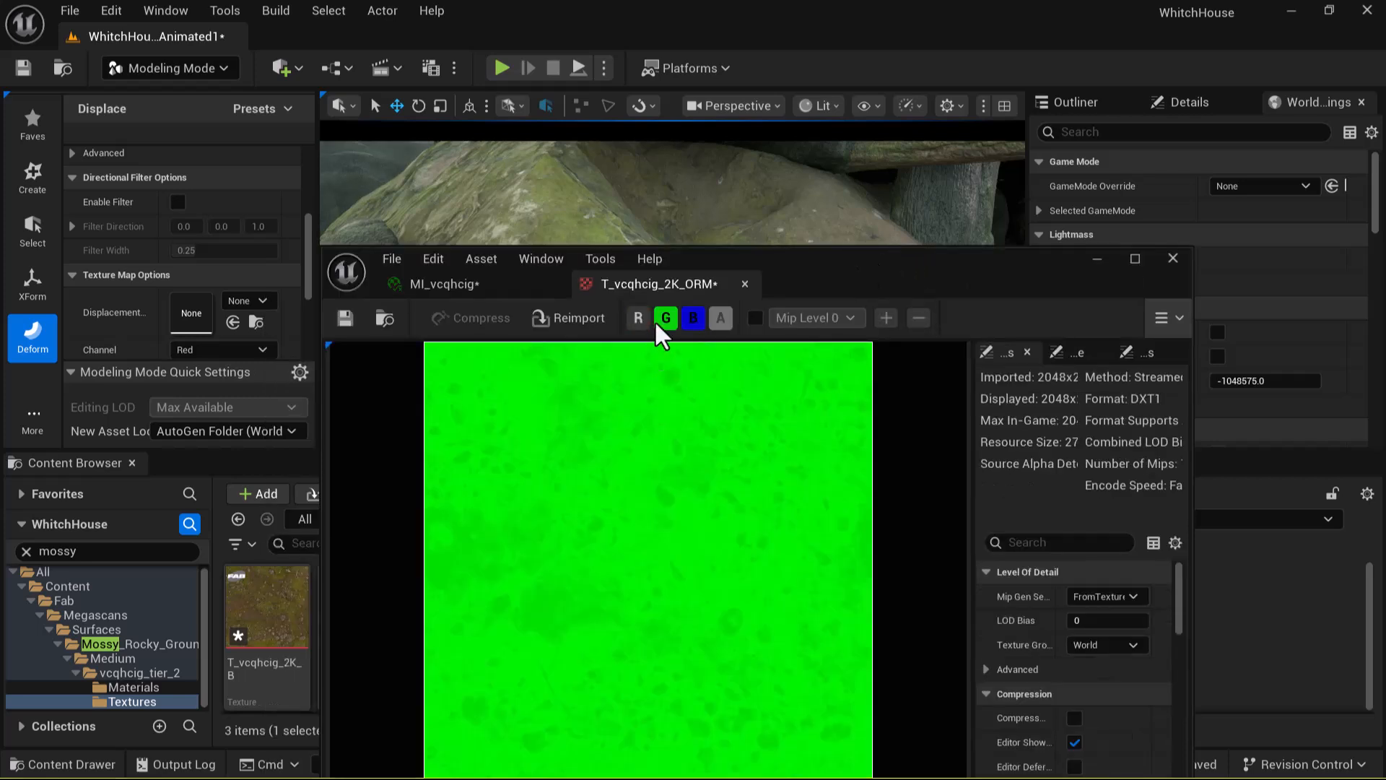
{"action": "left_click", "coordinate": [666, 332]}
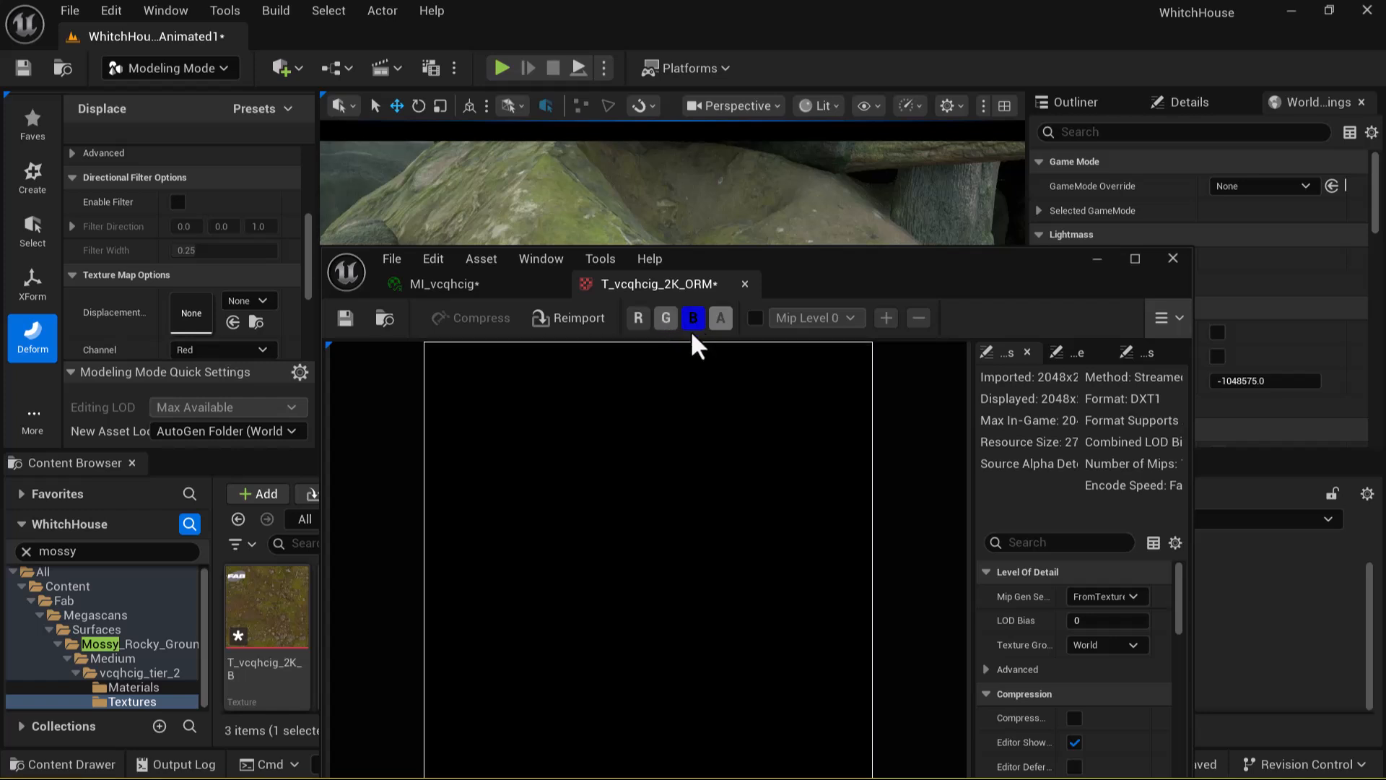
{"action": "left_click", "coordinate": [691, 329]}
{"action": "left_click", "coordinate": [636, 318]}
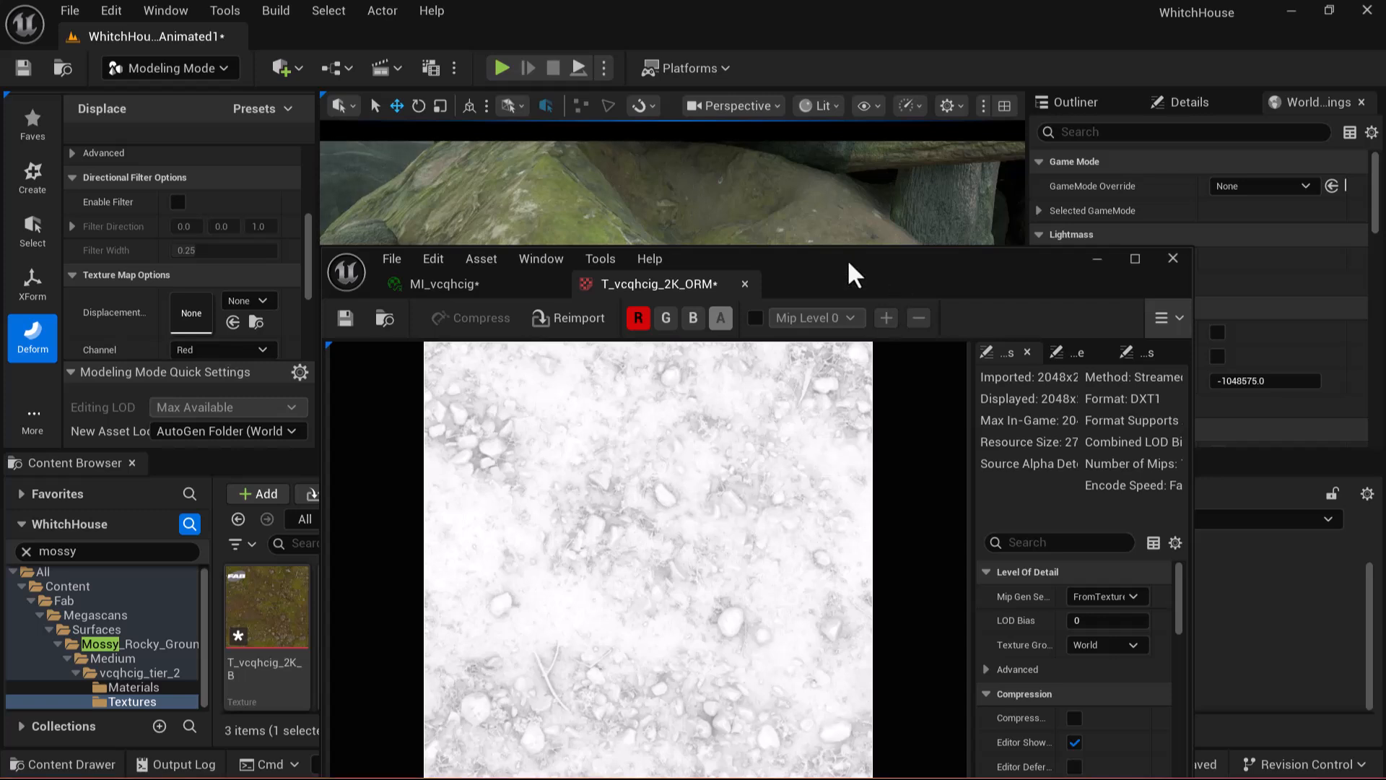
Step: Save the T_vcqhcig_2K_ORM texture and close its editor window
{"action": "left_click_drag", "start_coordinate": [851, 249], "coordinate": [946, 208]}
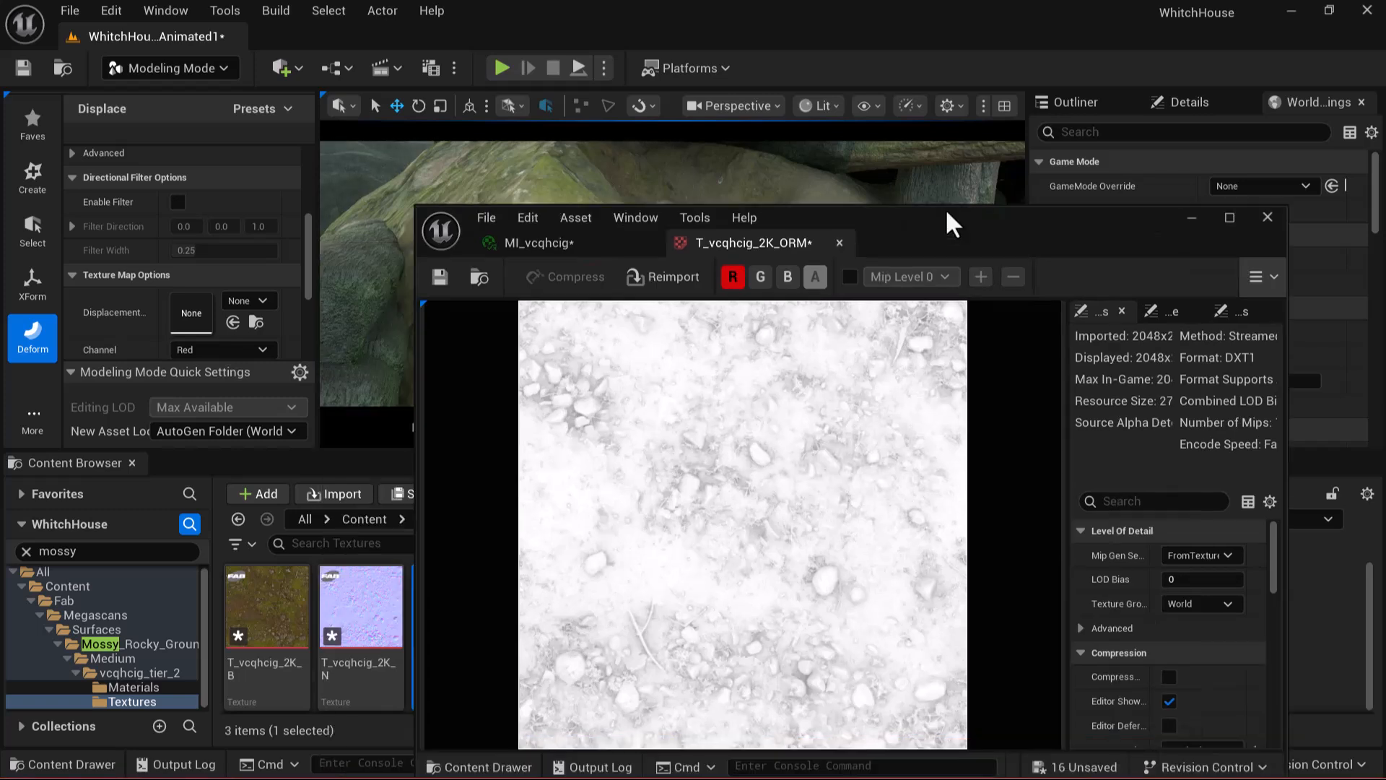
{"action": "left_click", "coordinate": [436, 280]}
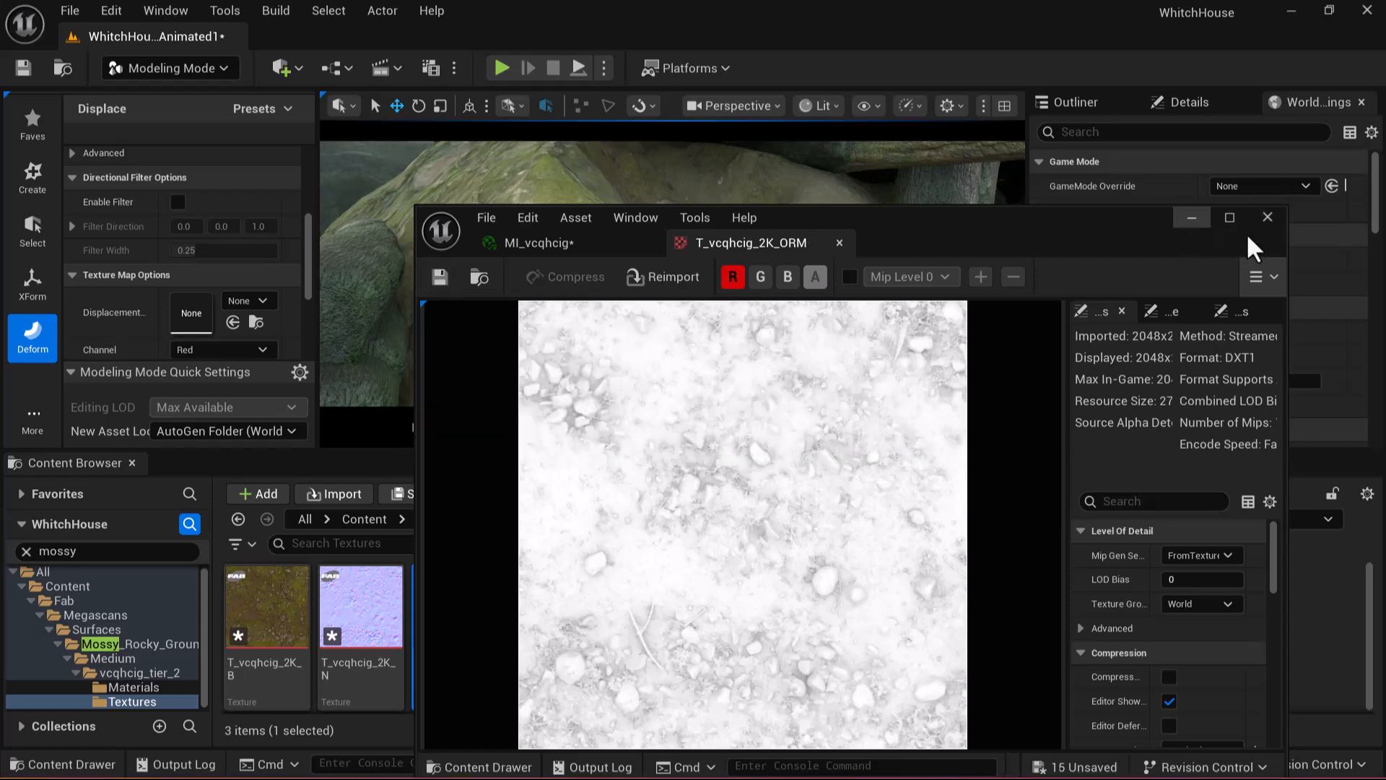
{"action": "left_click", "coordinate": [1265, 224]}
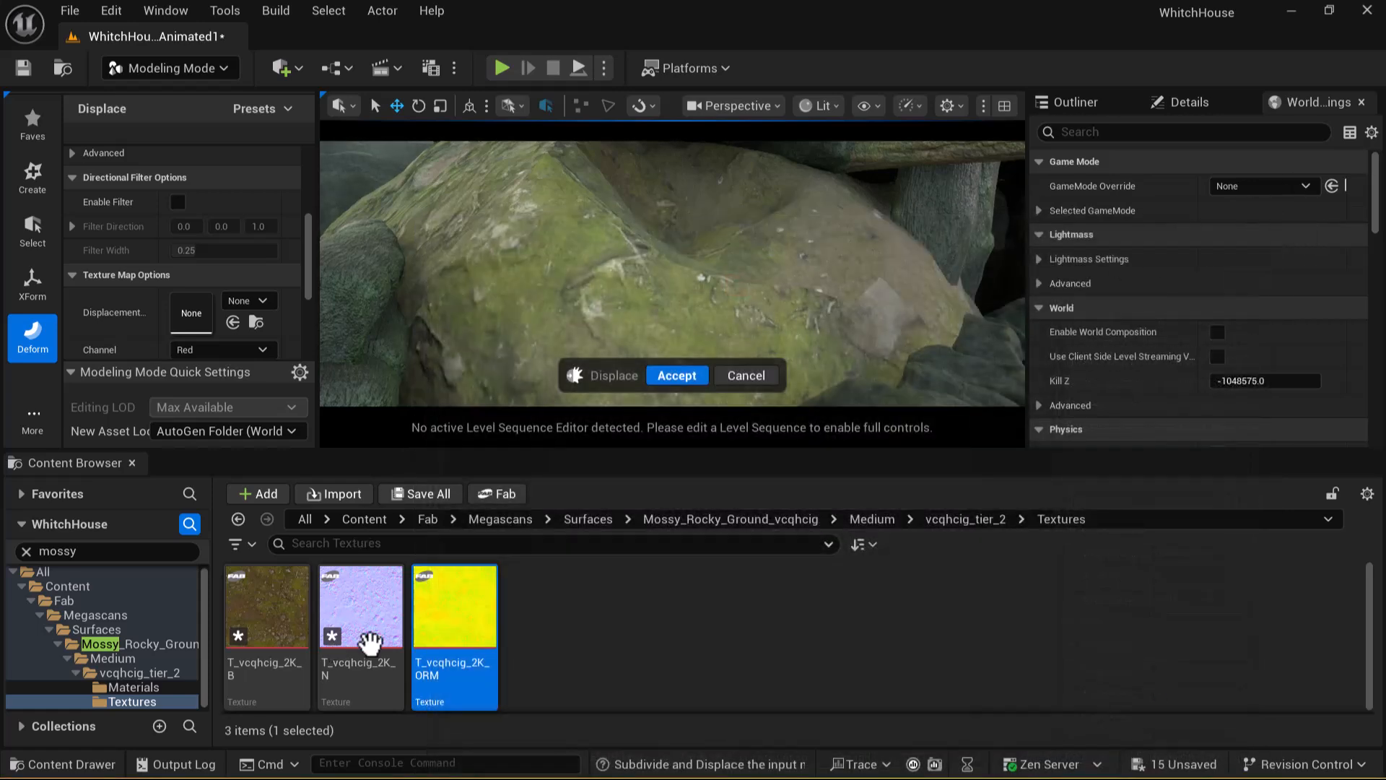
Step: Assign the T_vcqhcig_2K_ORM texture as the mound's displacement map
{"action": "left_click_drag", "start_coordinate": [455, 607], "coordinate": [147, 323]}
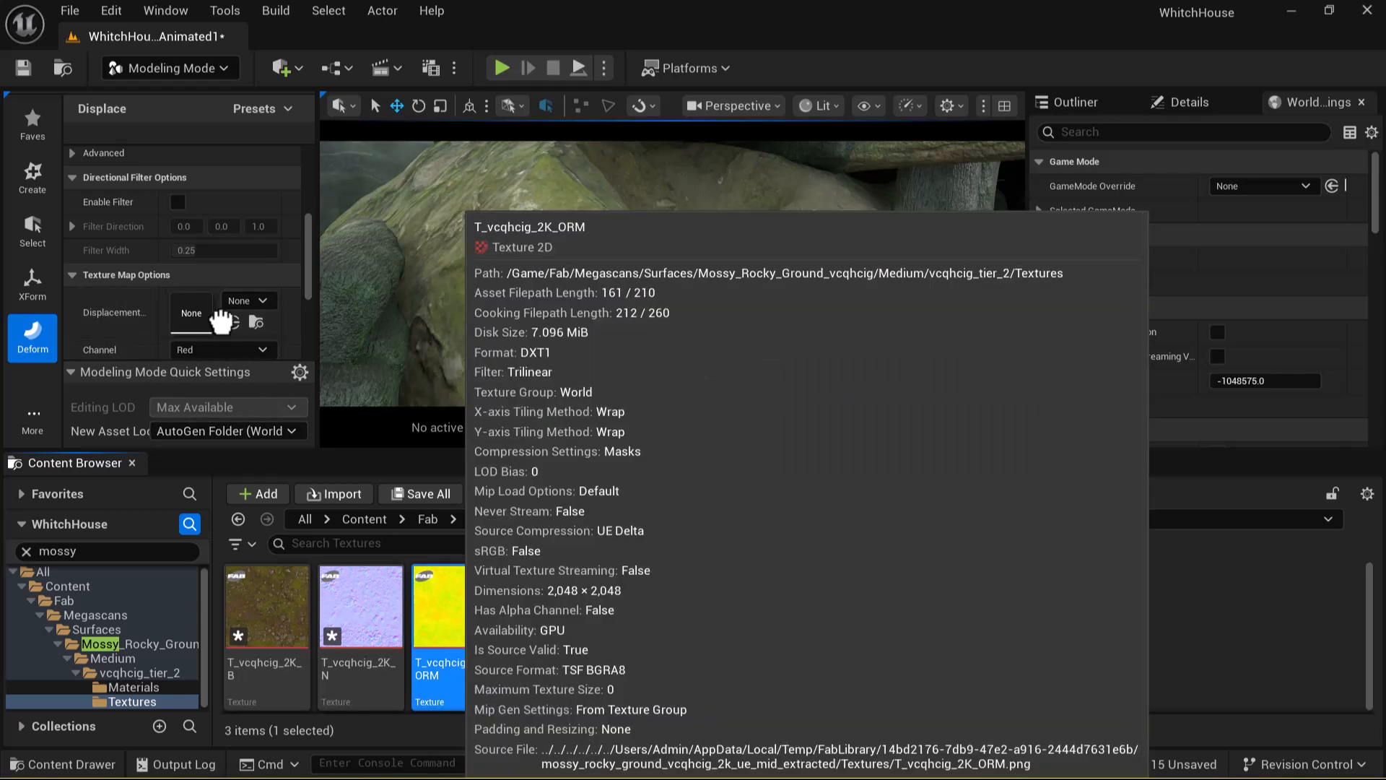
{"action": "left_click_drag", "start_coordinate": [466, 657], "coordinate": [194, 303]}
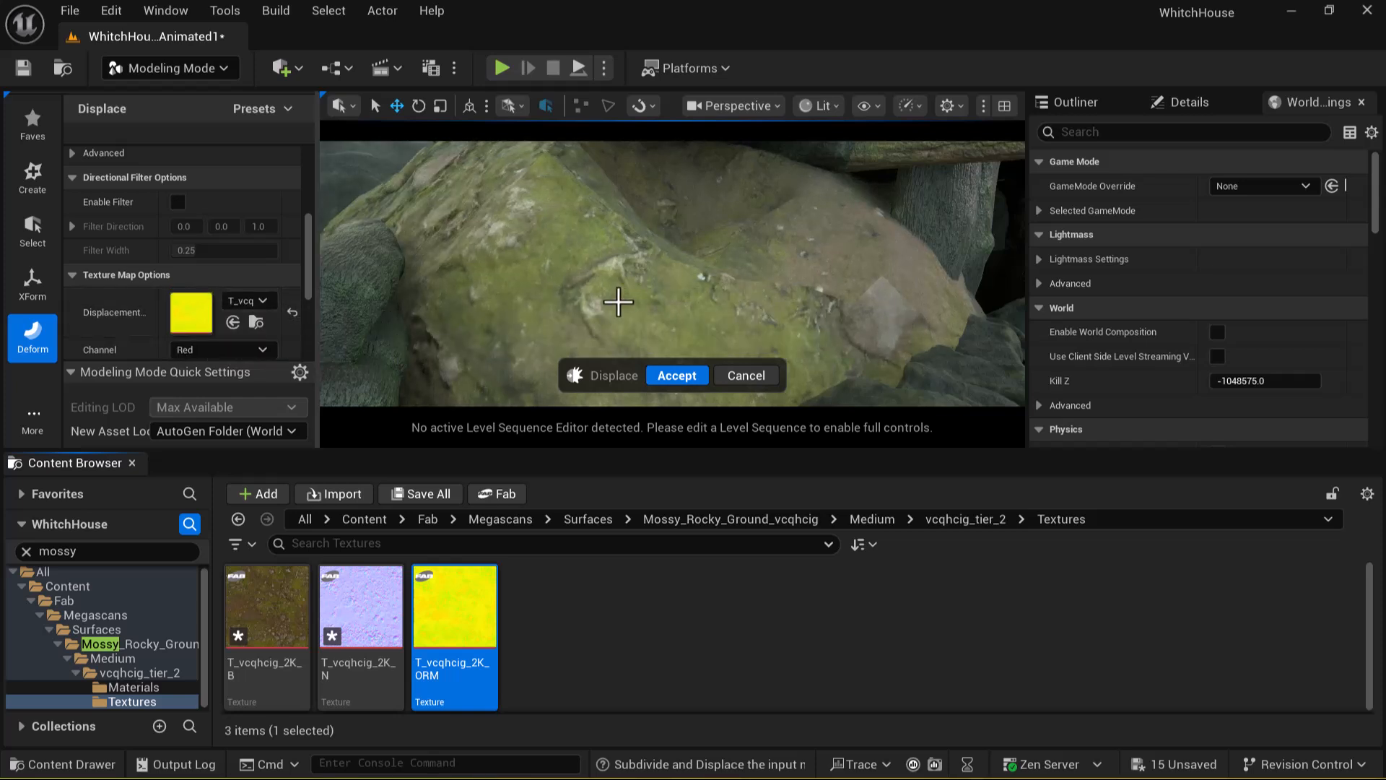
{"action": "mouse_move", "coordinate": [621, 283]}
{"action": "right_mouse_down"}
{"action": "mouse_move", "coordinate": [650, 274]}
{"action": "mouse_move", "coordinate": [639, 282]}
{"action": "right_mouse_up"}
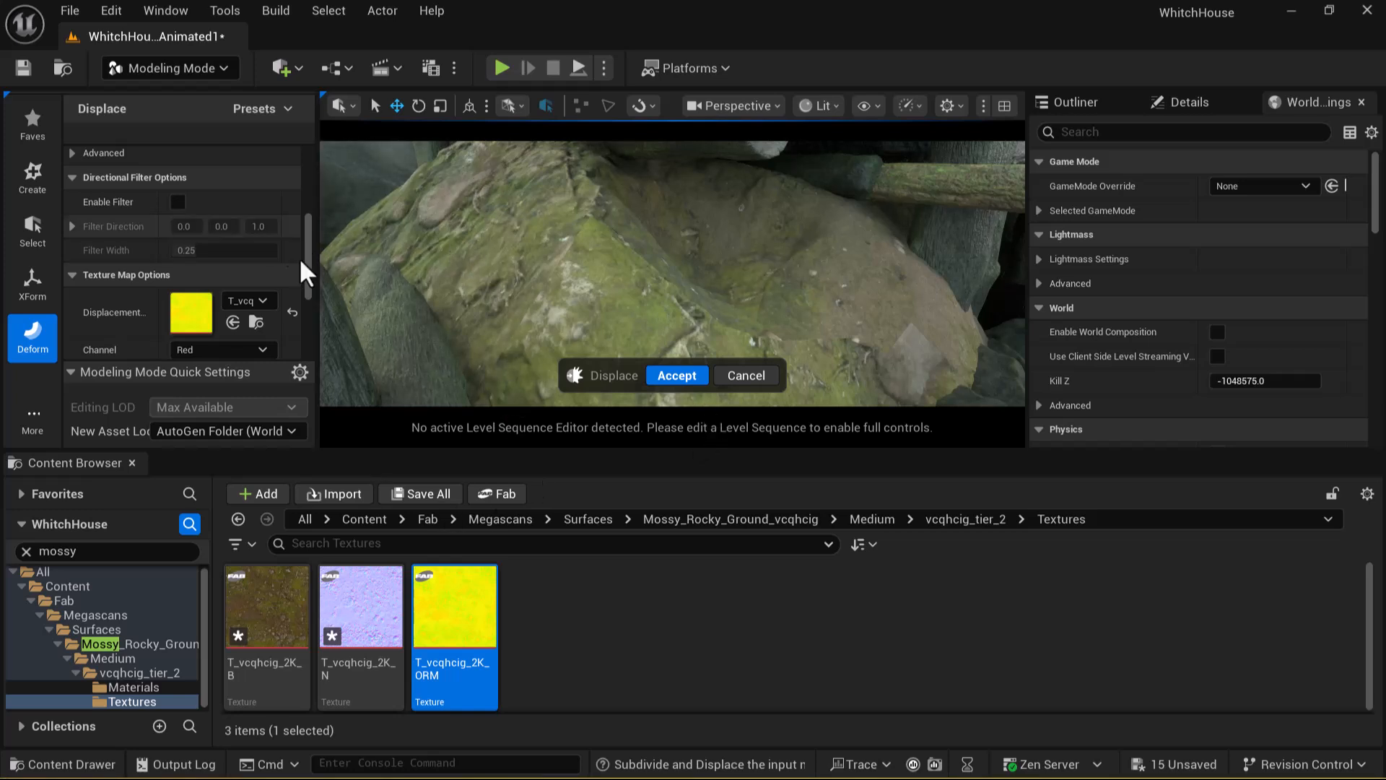
Step: Try Displace Intensity values of 5.0 and 4.0 on the mound
{"action": "scroll", "coordinate": [309, 192], "scroll_direction": "up", "scroll_amount": 3}
{"action": "scroll", "coordinate": [304, 153], "scroll_direction": "up", "scroll_amount": 1}
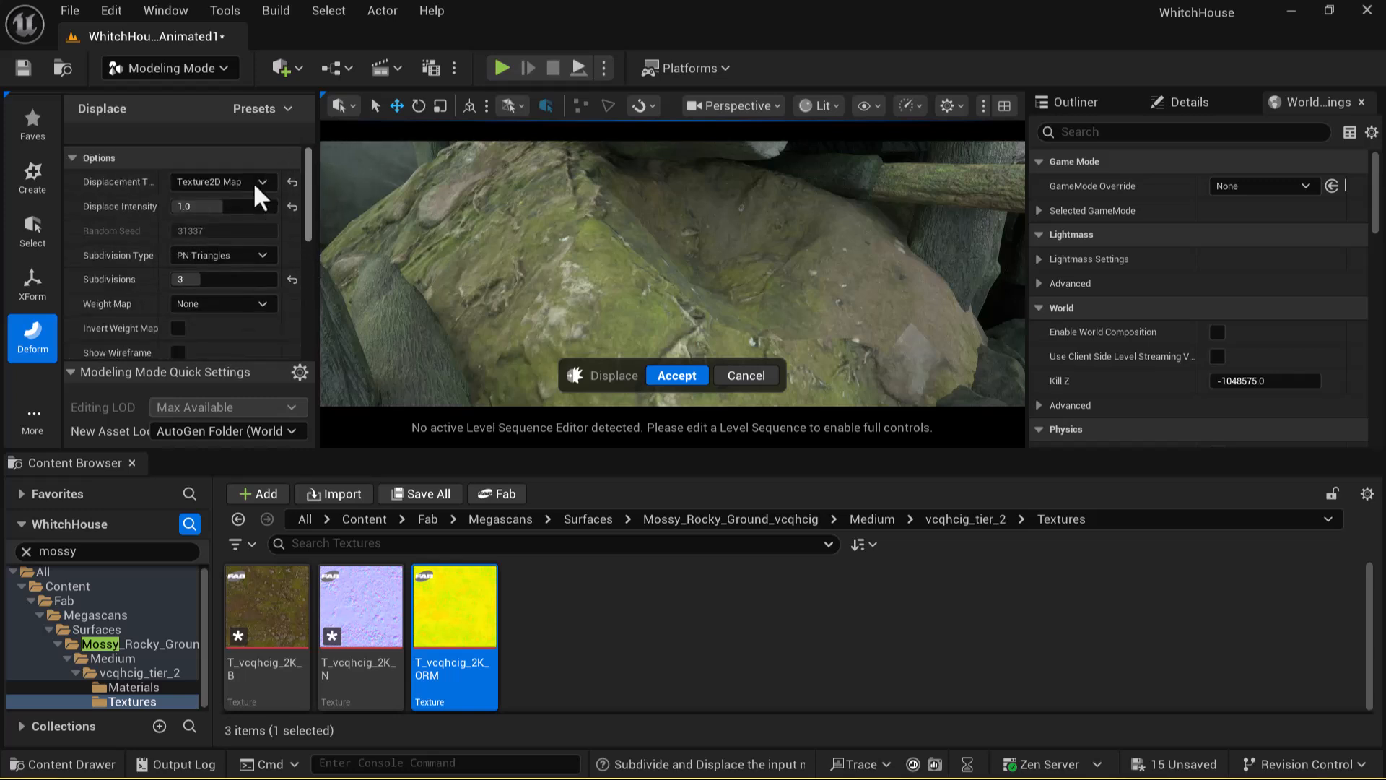
{"action": "left_click", "coordinate": [230, 207]}
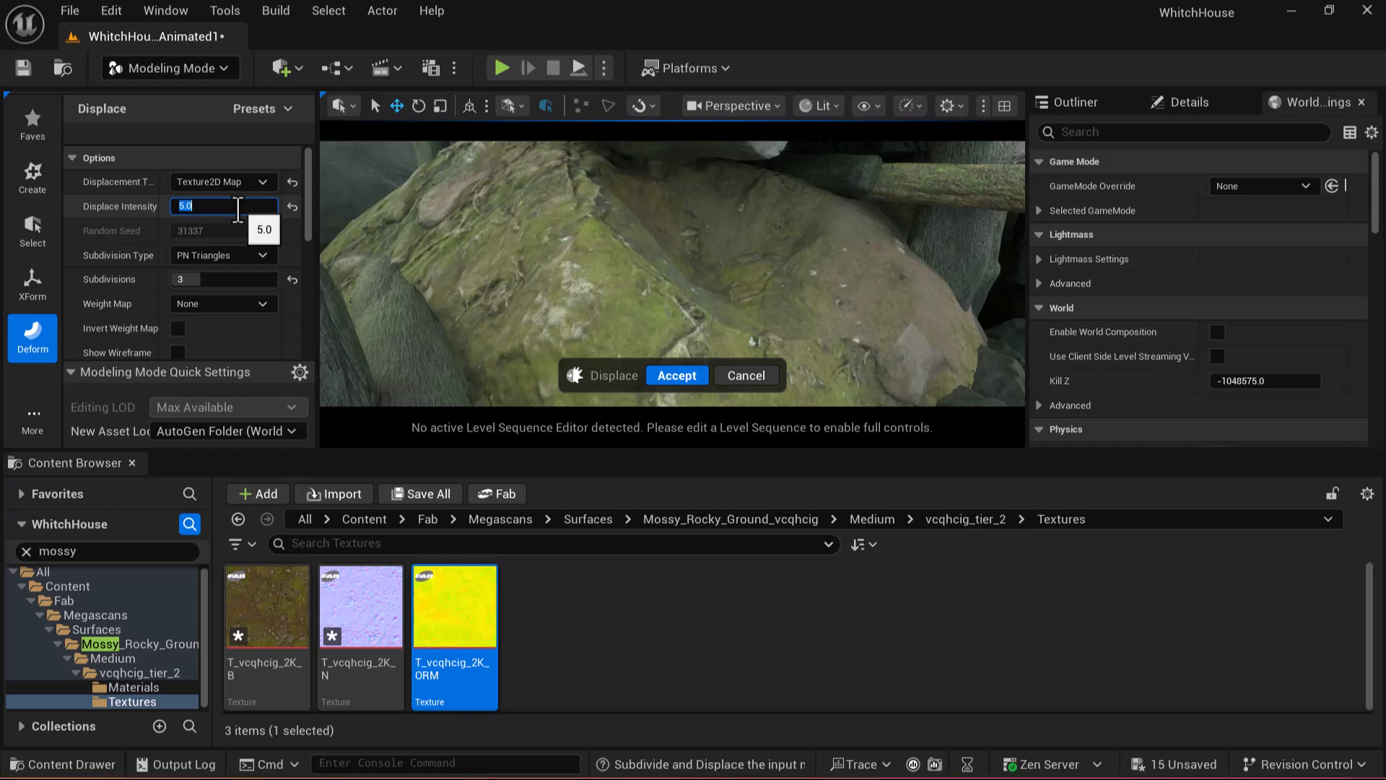
{"action": "mouse_move", "coordinate": [638, 261]}
{"action": "right_mouse_down"}
{"action": "mouse_move", "coordinate": [697, 268]}
{"action": "mouse_move", "coordinate": [621, 236]}
{"action": "mouse_move", "coordinate": [619, 263]}
{"action": "right_mouse_up"}
{"action": "right_click_drag", "start_coordinate": [525, 361], "coordinate": [525, 360]}
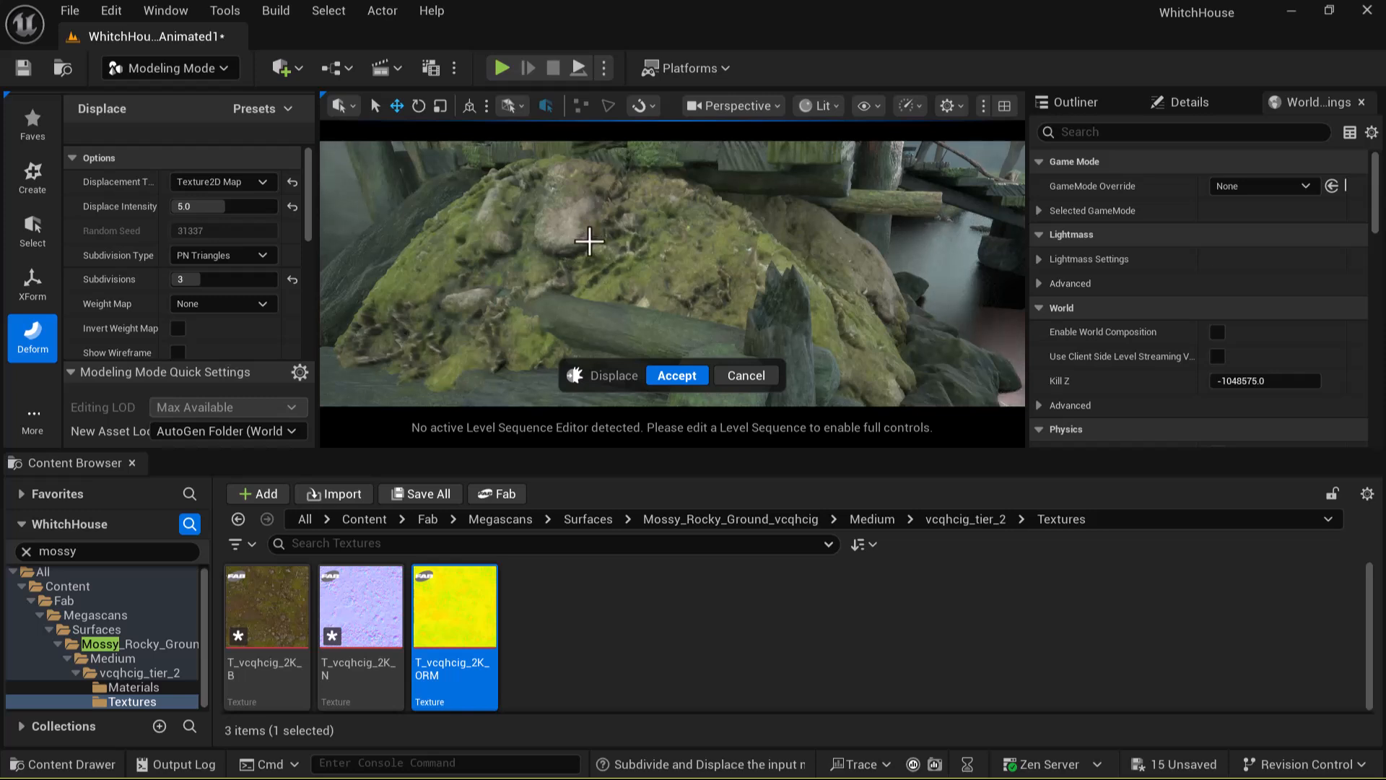
{"action": "left_click", "coordinate": [227, 210]}
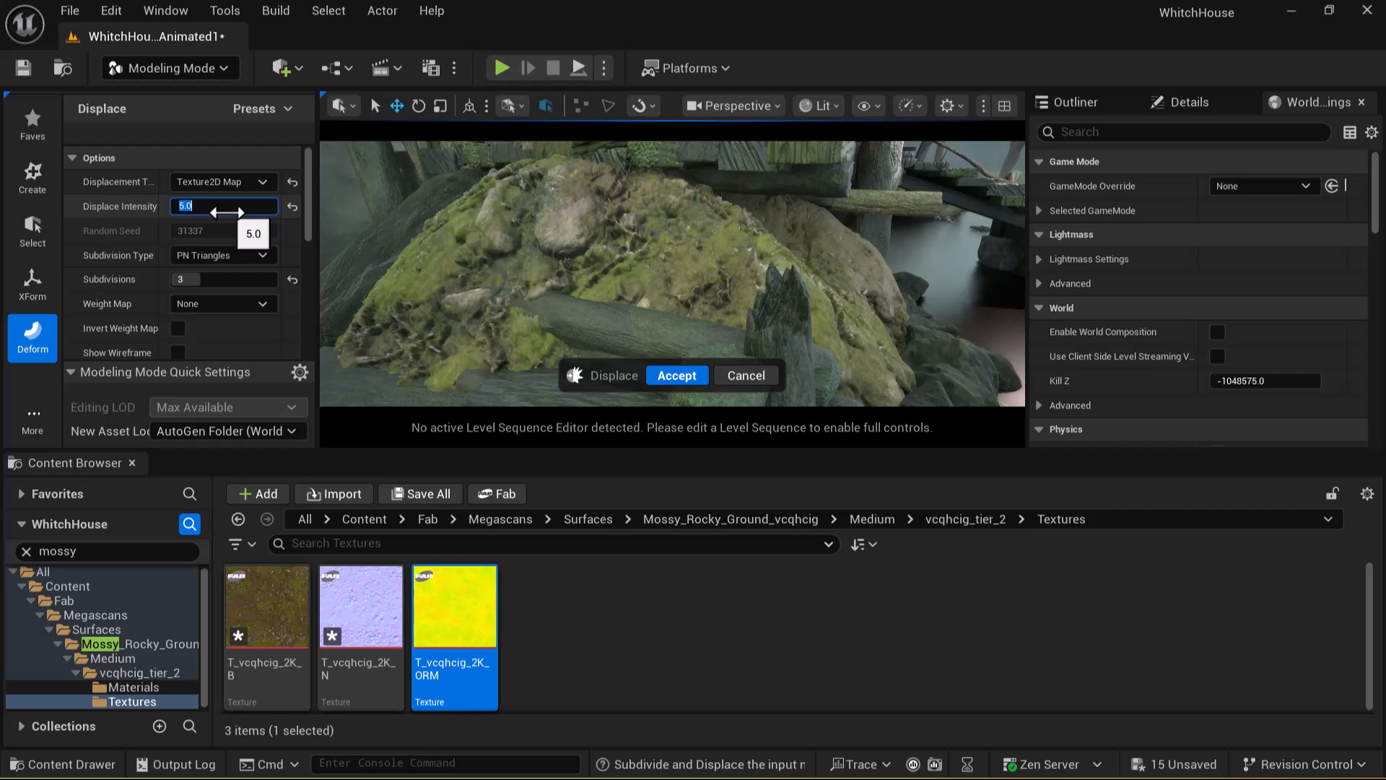
{"action": "type", "text": "4"}
{"action": "key", "text": "Return"}
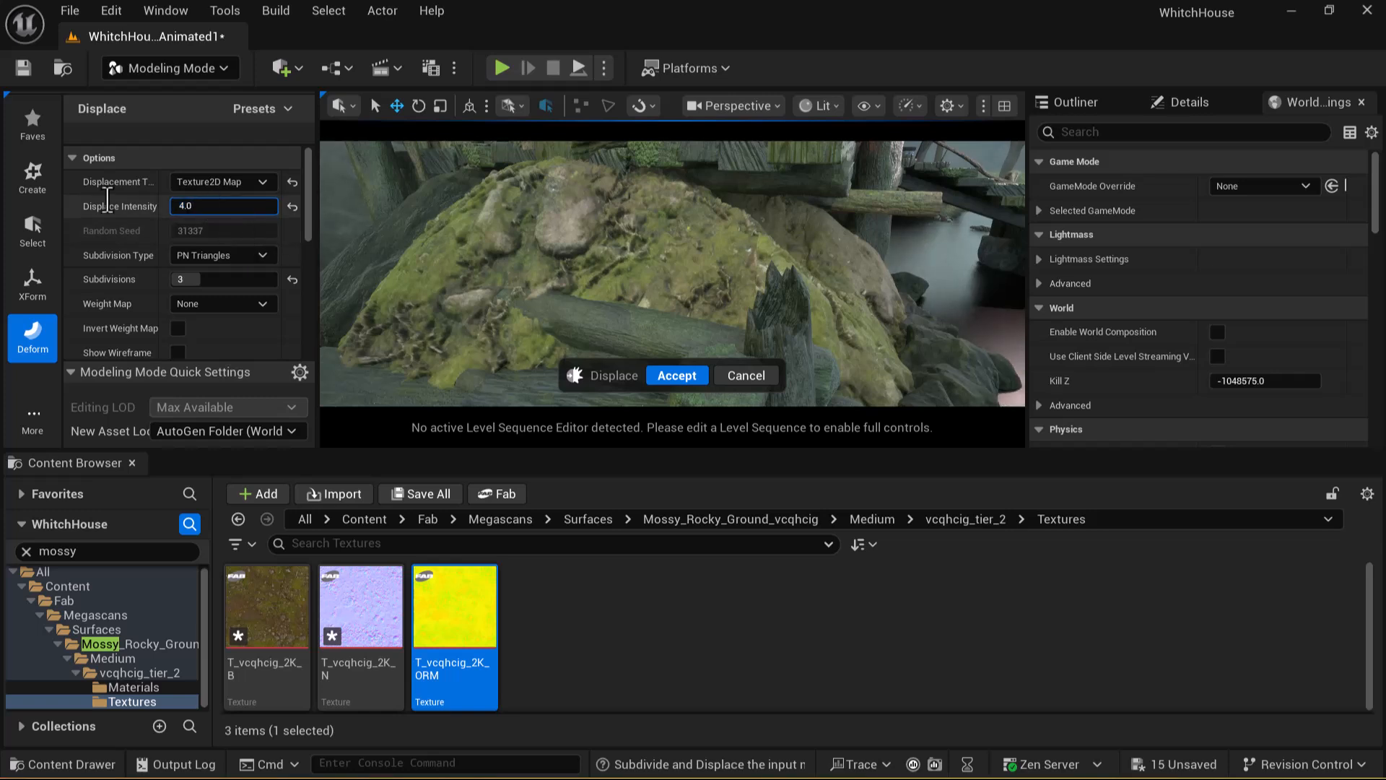
Step: Set the mound's Displace Intensity to 3.0 and accept the displacement
{"action": "type", "text": "3"}
{"action": "key", "text": "Return"}
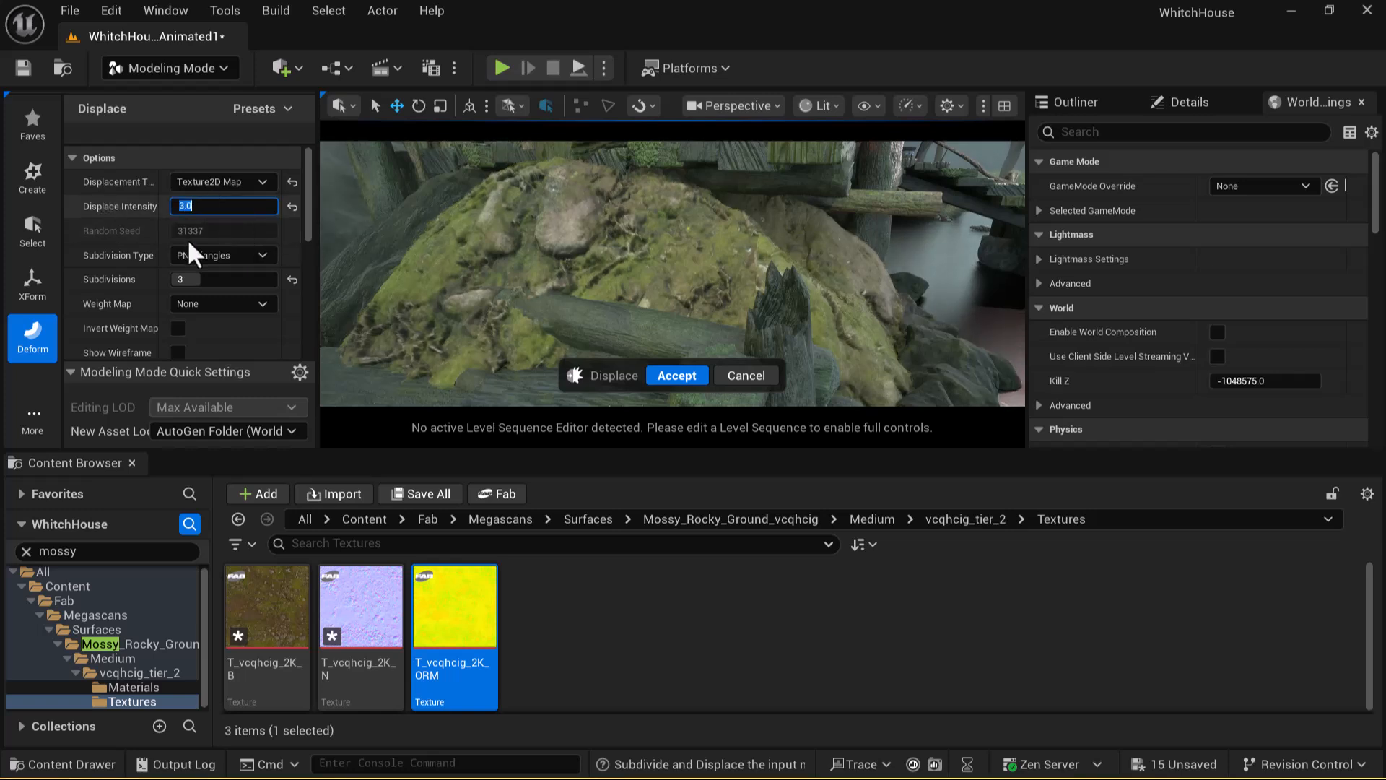
{"action": "left_click", "coordinate": [673, 375]}
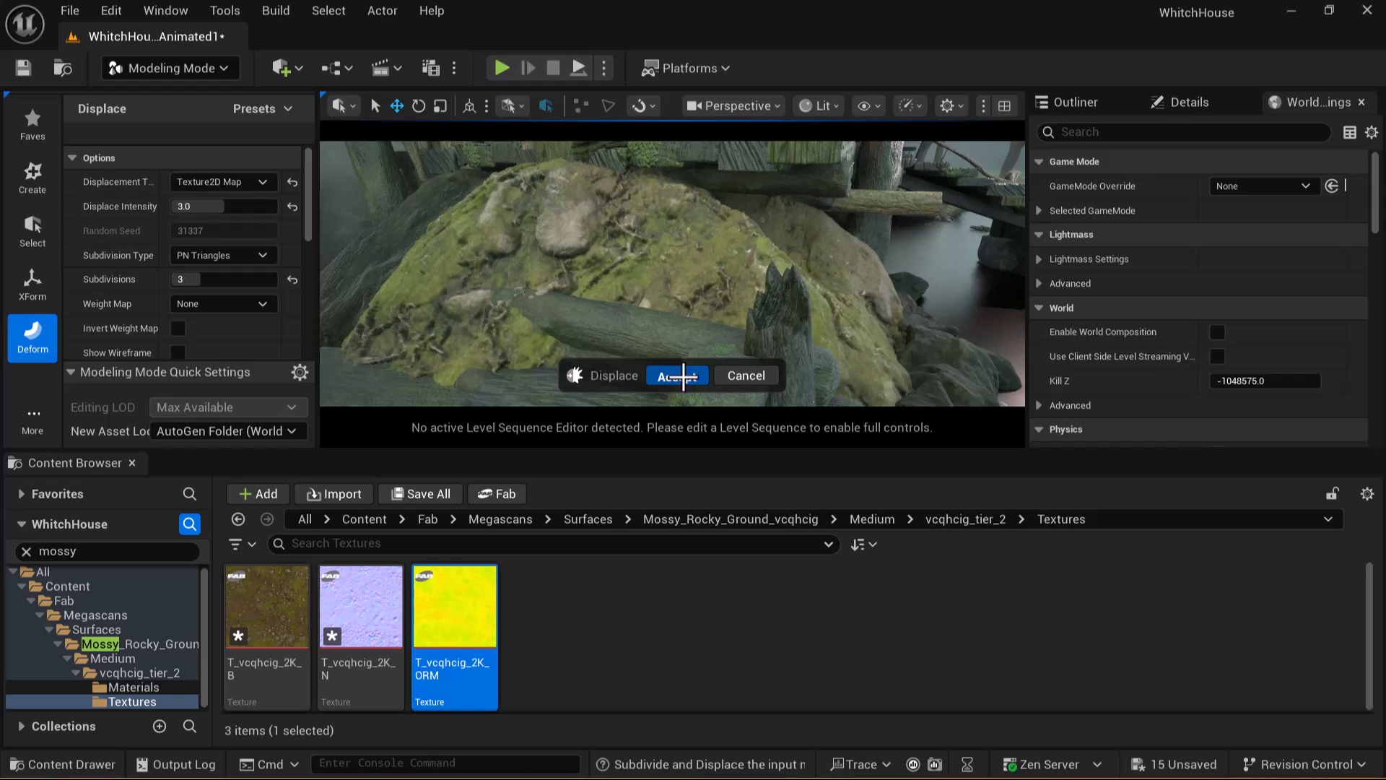
{"action": "left_click", "coordinate": [683, 376]}
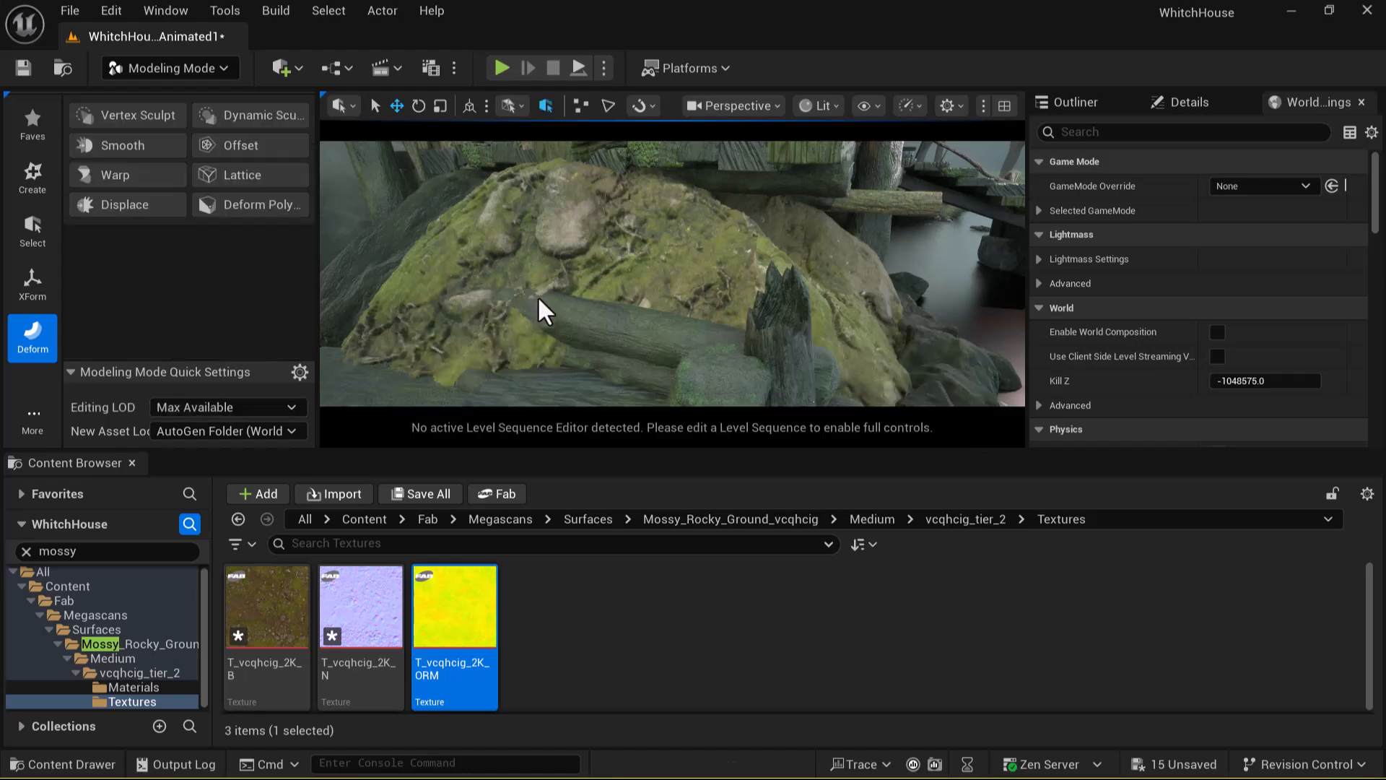
{"action": "left_click_drag", "start_coordinate": [622, 268], "coordinate": [787, 274], "text": "alt"}
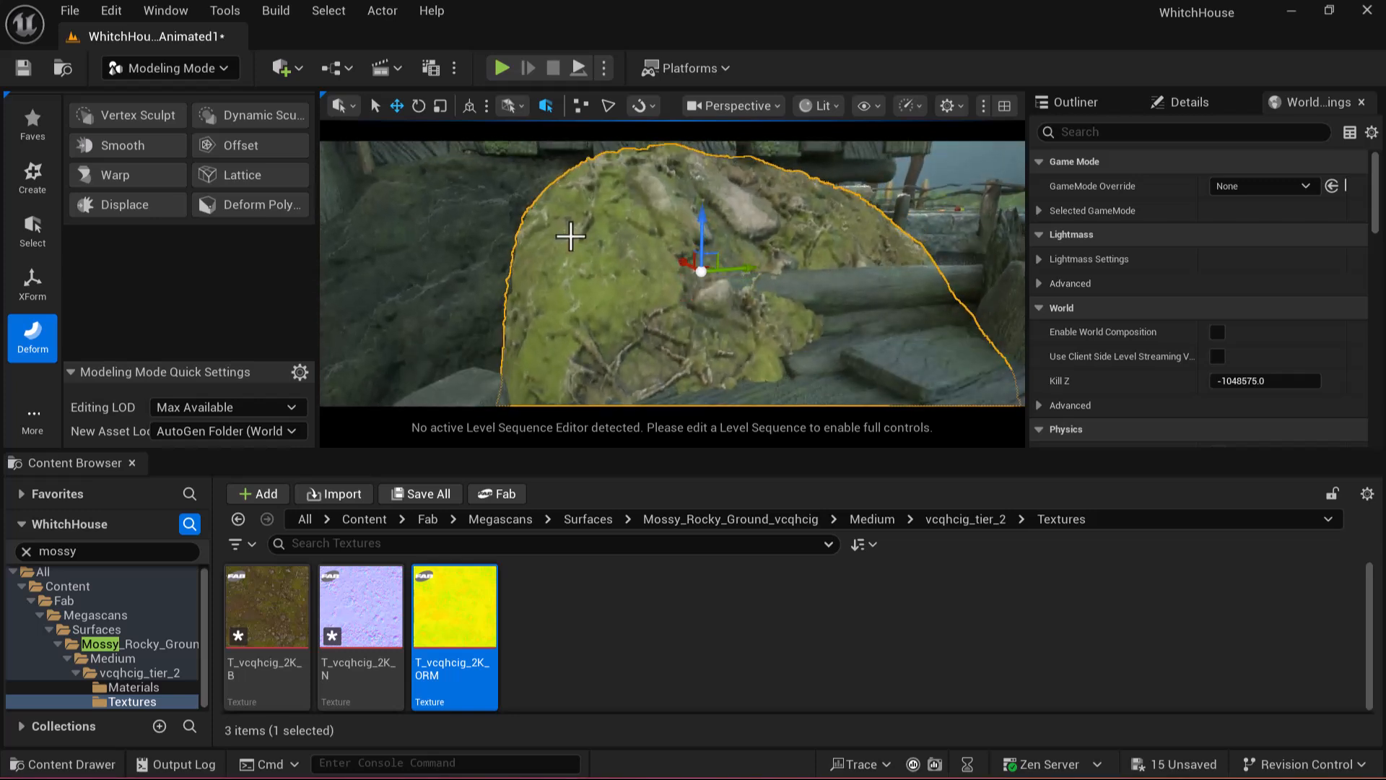
{"action": "left_click_drag", "start_coordinate": [596, 318], "coordinate": [480, 325], "text": "alt"}
{"action": "left_click_drag", "start_coordinate": [795, 322], "coordinate": [755, 326], "text": "alt"}
{"action": "scroll", "coordinate": [819, 369], "scroll_direction": "down", "scroll_amount": 2}
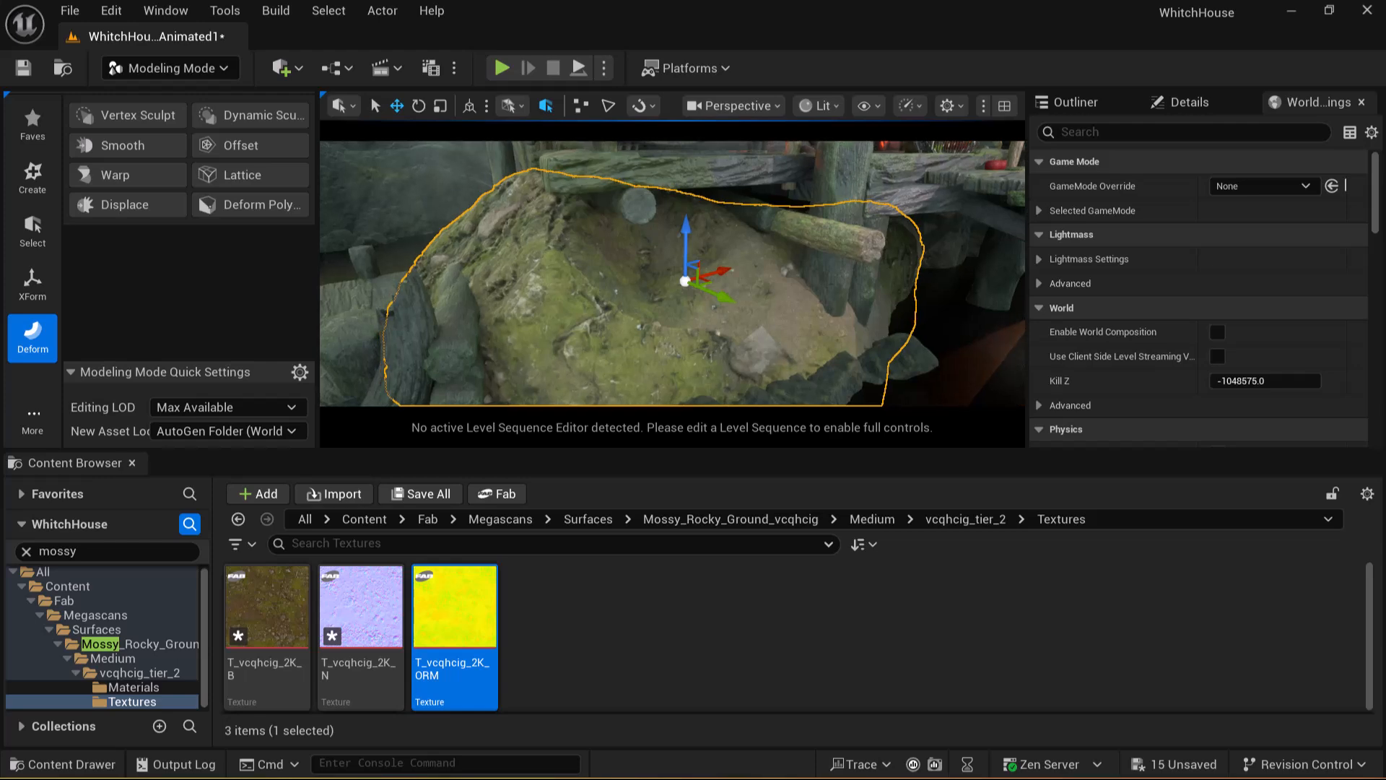
{"action": "key", "text": "super"}
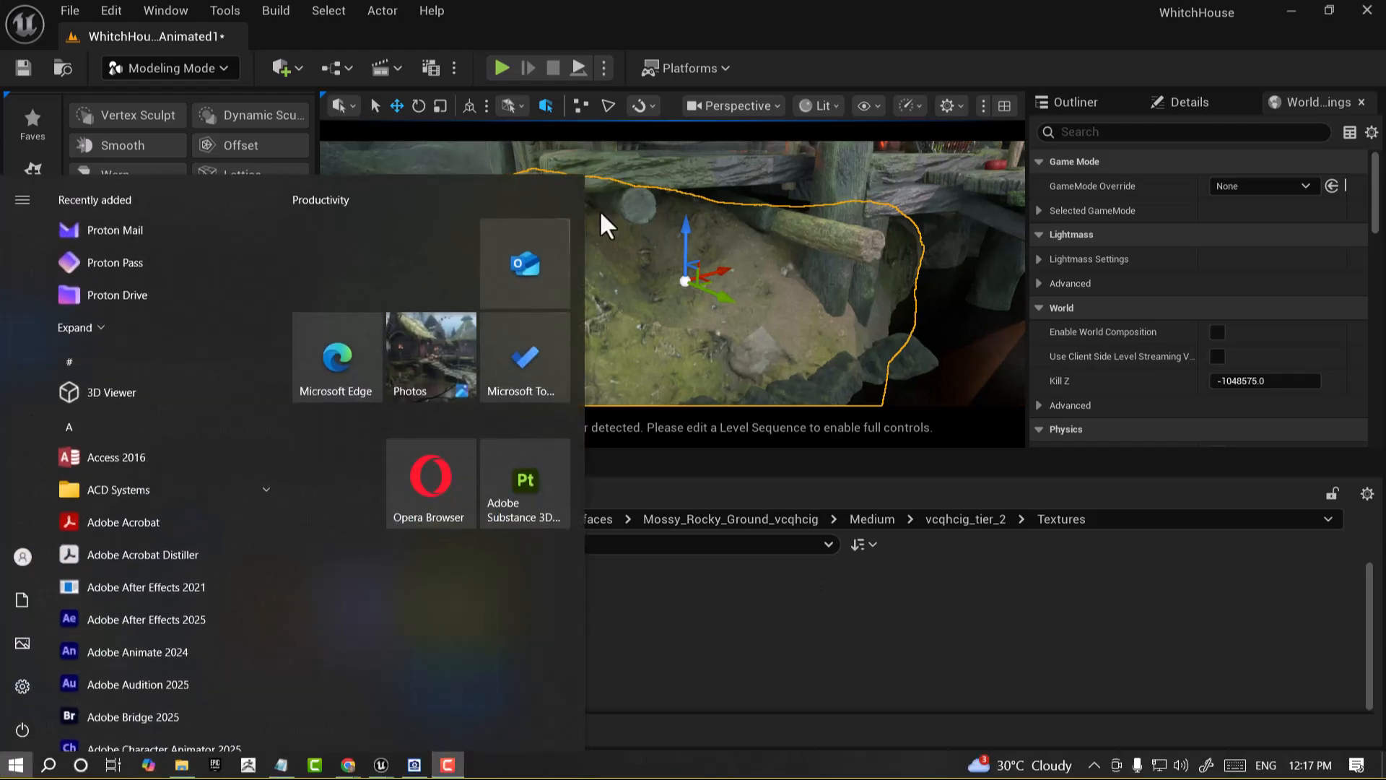